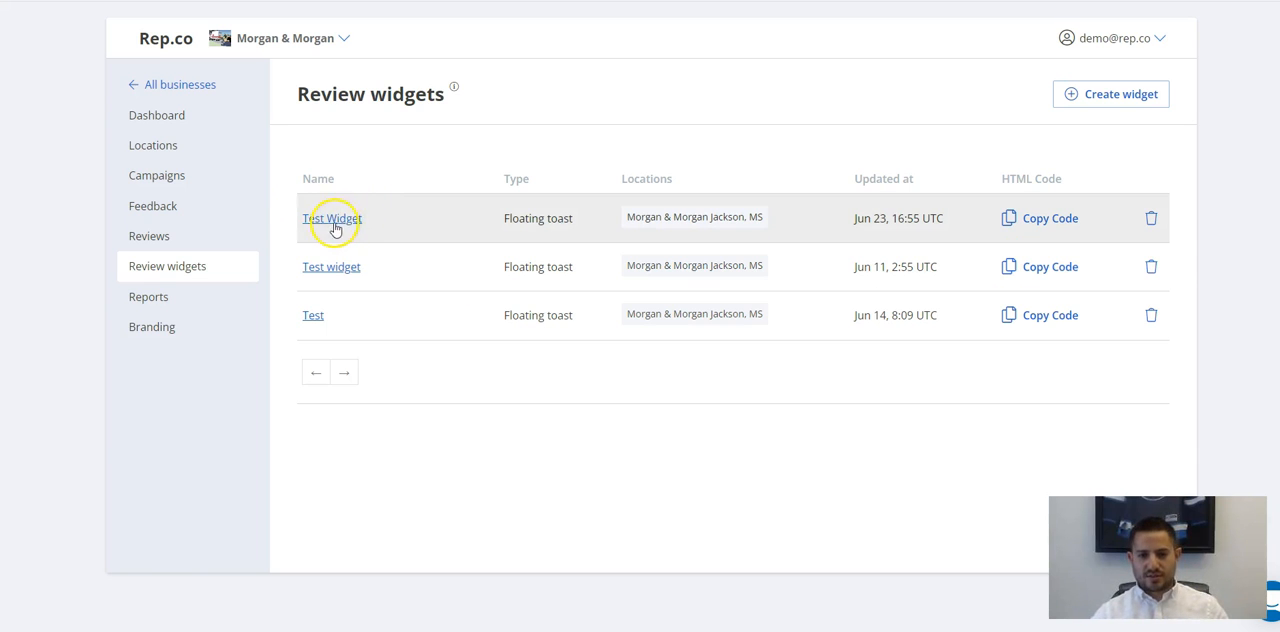
{"action": "left_click", "coordinate": [1085, 92]}
{"action": "scroll", "coordinate": [600, 300], "scroll_direction": "down", "scroll_amount": 2}
{"action": "scroll", "coordinate": [600, 275], "scroll_direction": "up", "scroll_amount": 2}
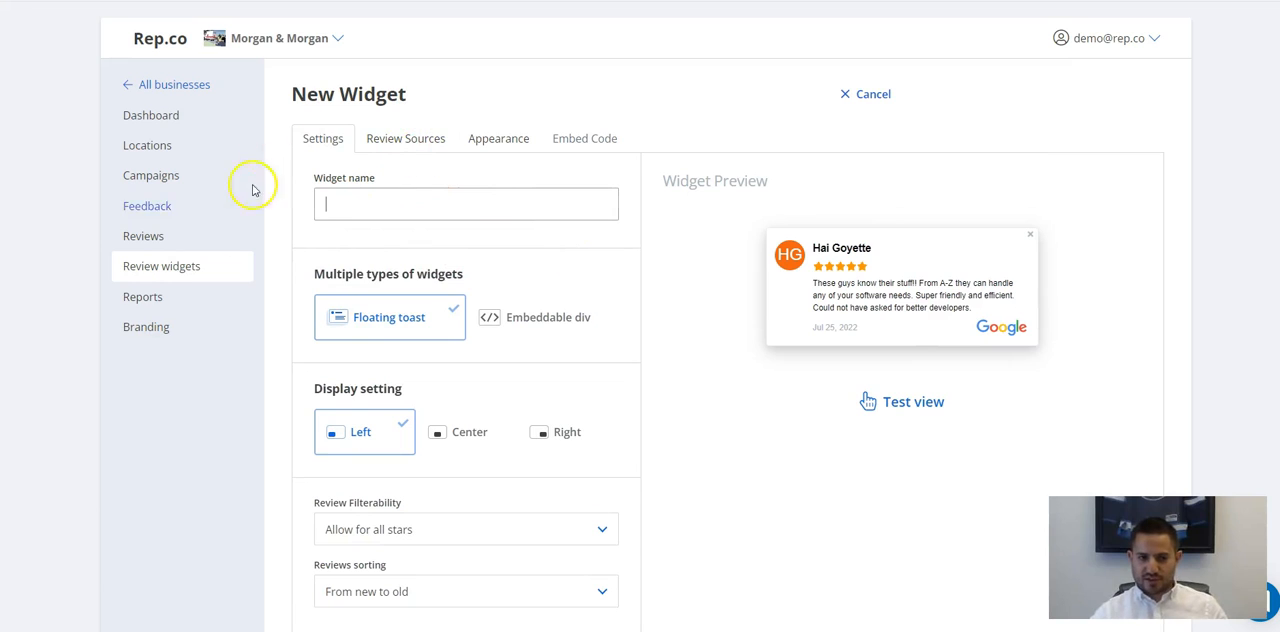
{"action": "left_click", "coordinate": [178, 272]}
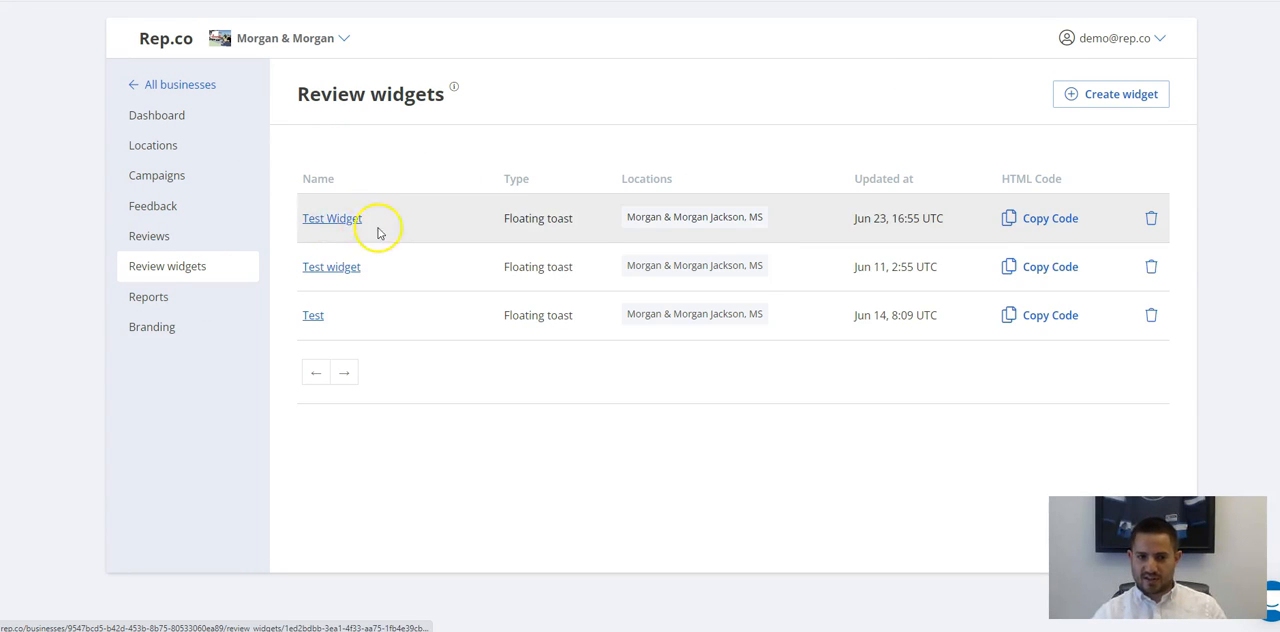
Create a new review widget and name it "Rep.co Widget".
{"action": "left_click", "coordinate": [1089, 94]}
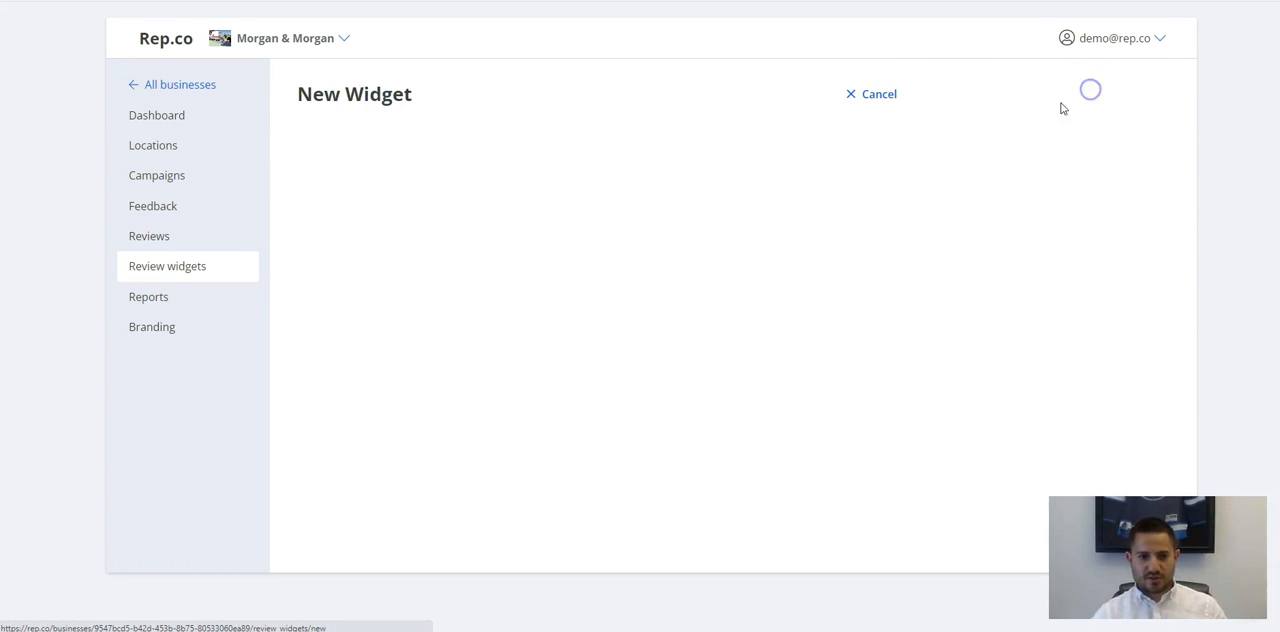
{"action": "left_click", "coordinate": [389, 211]}
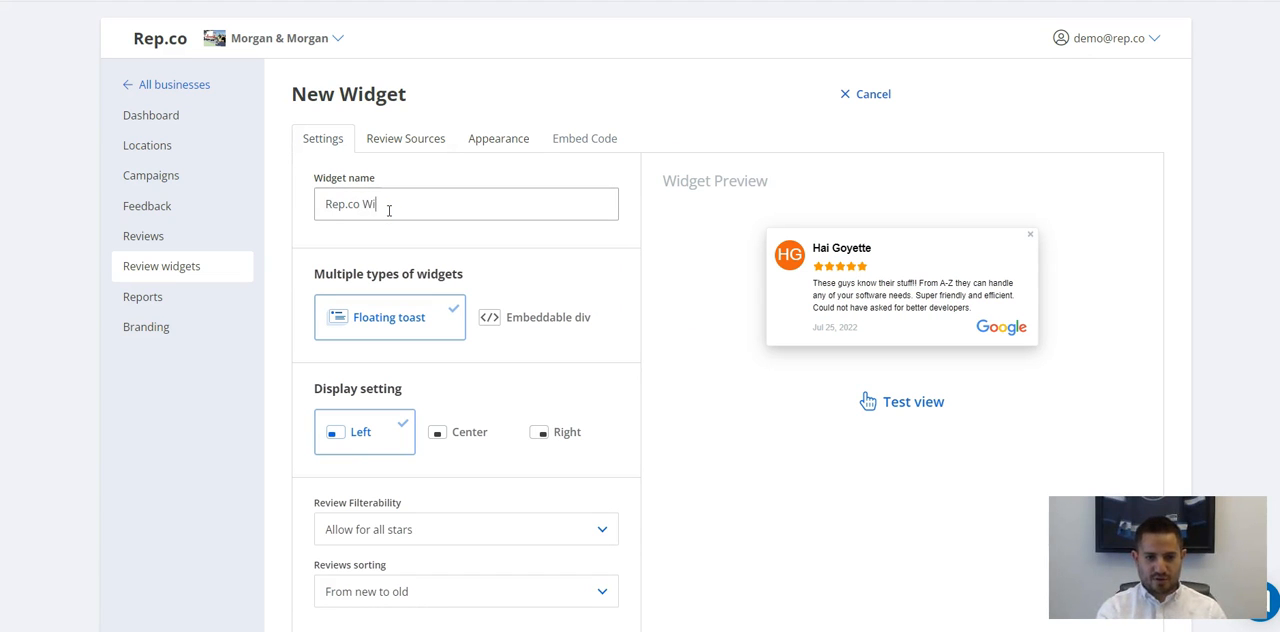
{"action": "scroll", "coordinate": [389, 211], "scroll_direction": "down", "scroll_amount": 2}
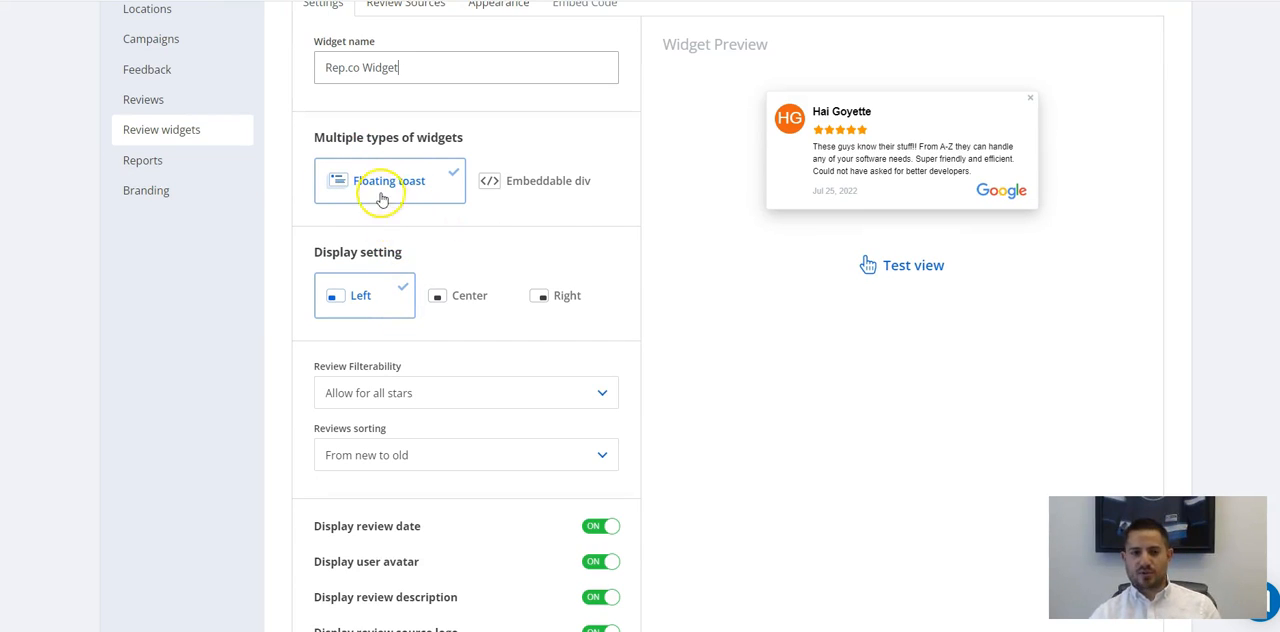
{"action": "scroll", "coordinate": [380, 200], "scroll_direction": "up", "scroll_amount": 1}
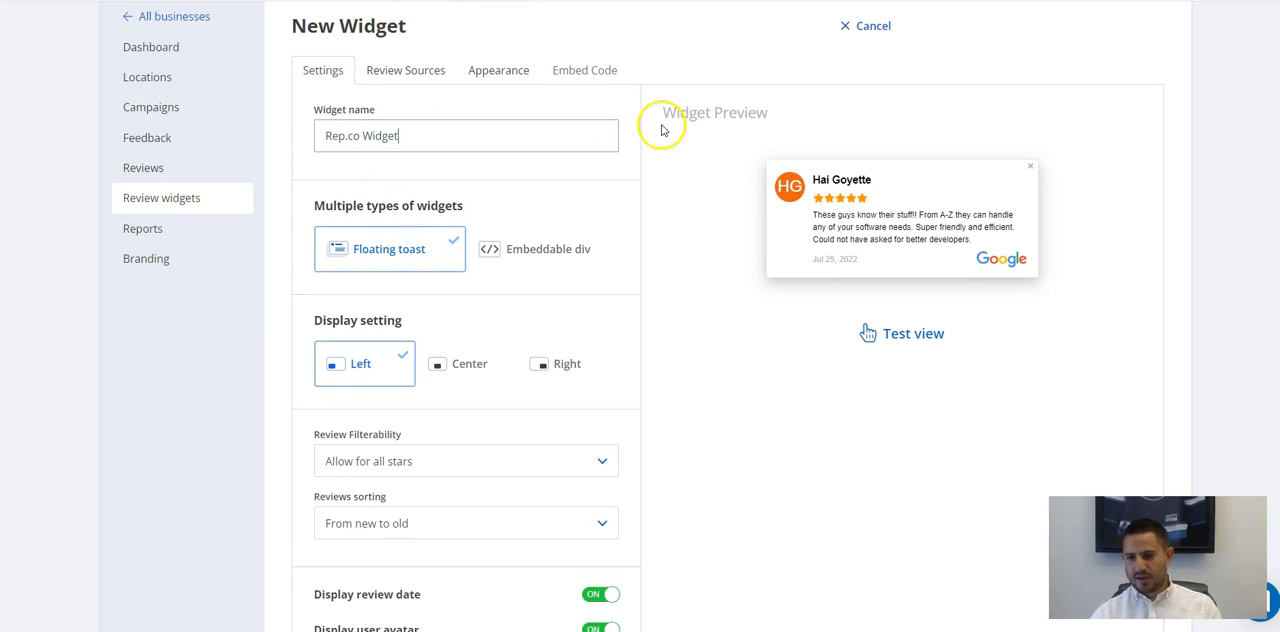
Test the floating toast widget on the page and review its settings, including the review display options.
{"action": "left_click", "coordinate": [898, 340]}
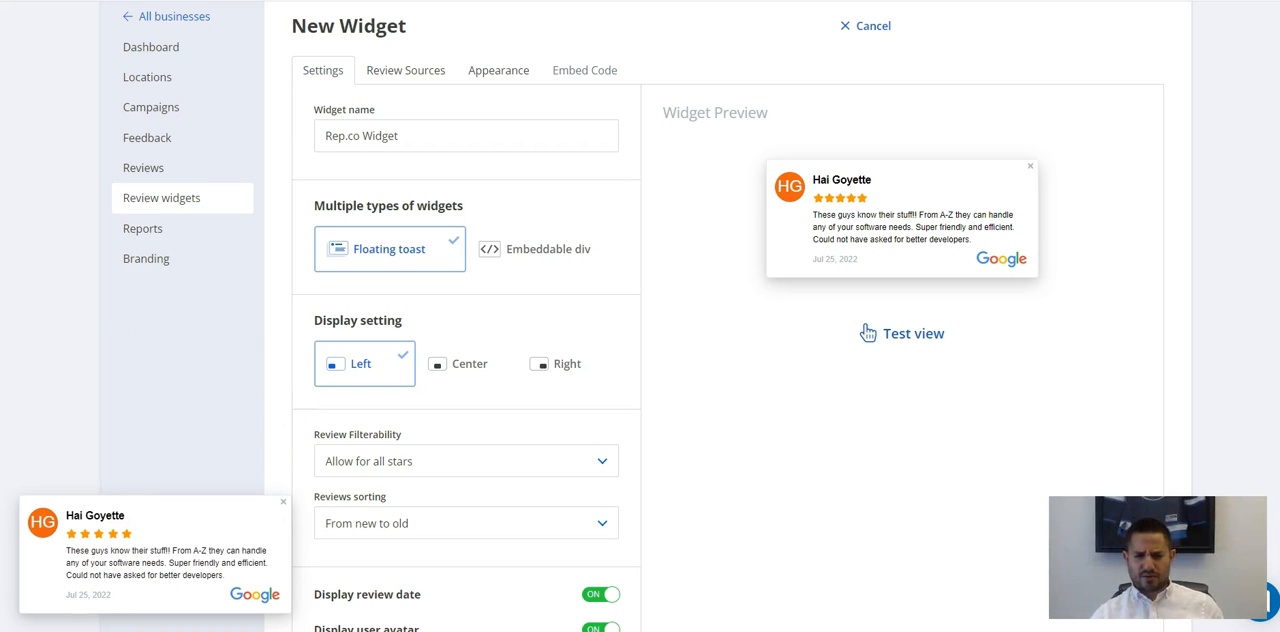
{"action": "scroll", "coordinate": [371, 451], "scroll_direction": "down", "scroll_amount": 5}
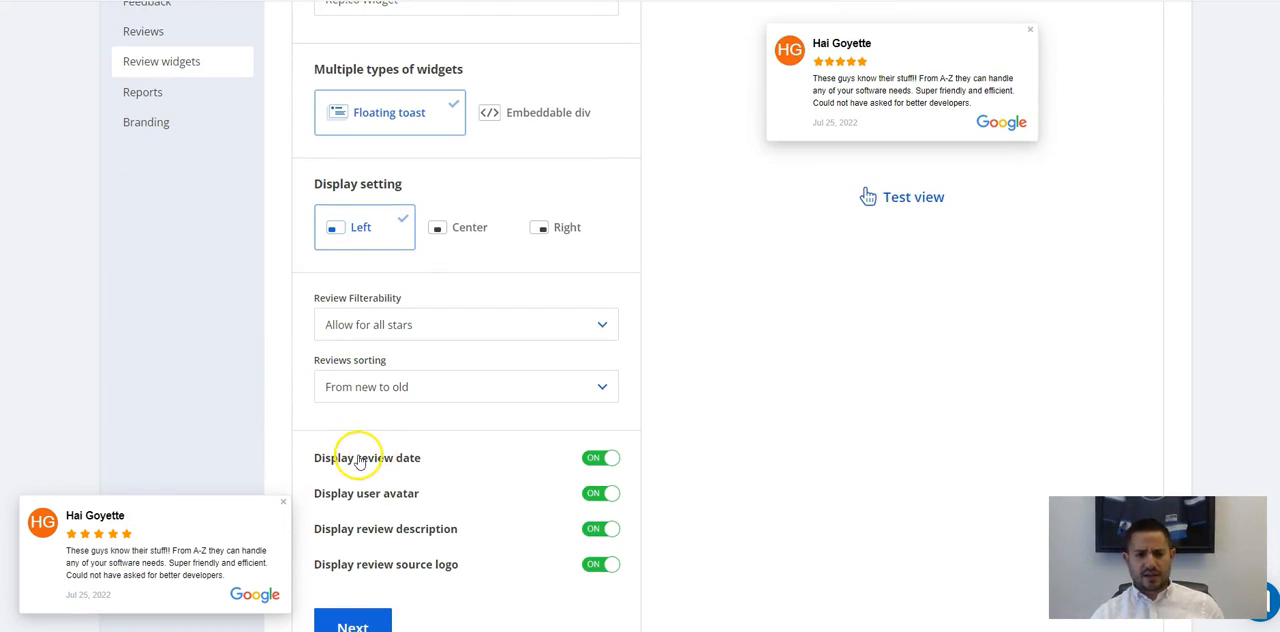
{"action": "scroll", "coordinate": [343, 457], "scroll_direction": "up", "scroll_amount": 6}
{"action": "scroll", "coordinate": [332, 471], "scroll_direction": "down", "scroll_amount": 2}
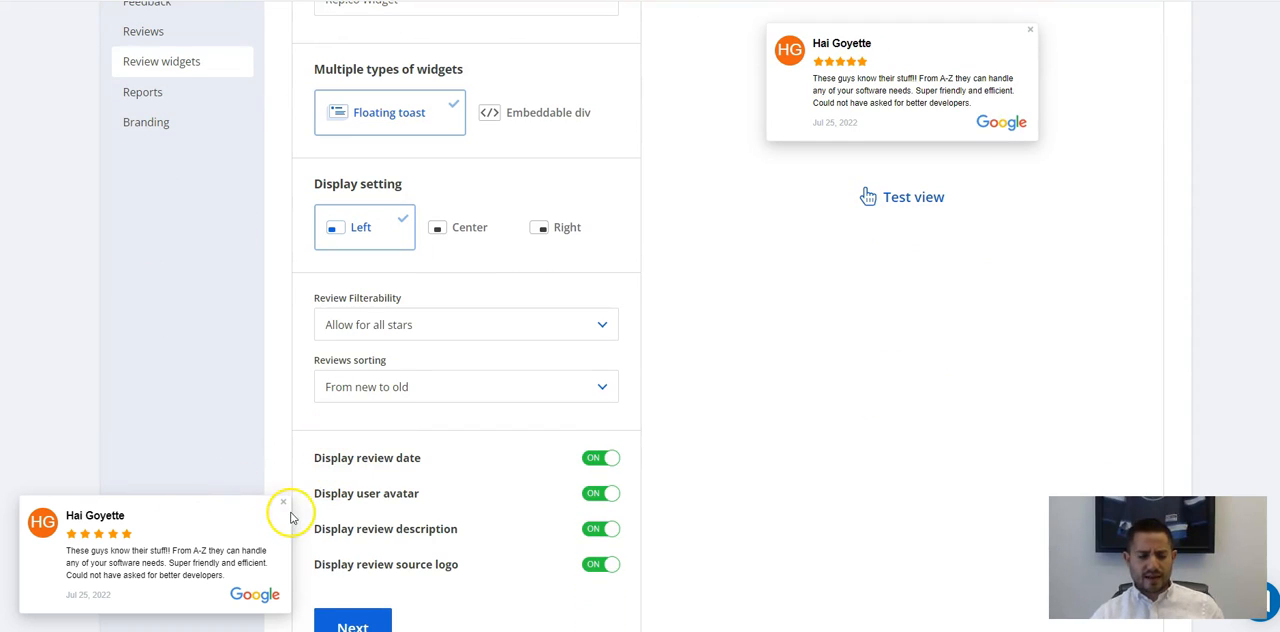
{"action": "scroll", "coordinate": [489, 303], "scroll_direction": "up", "scroll_amount": 2}
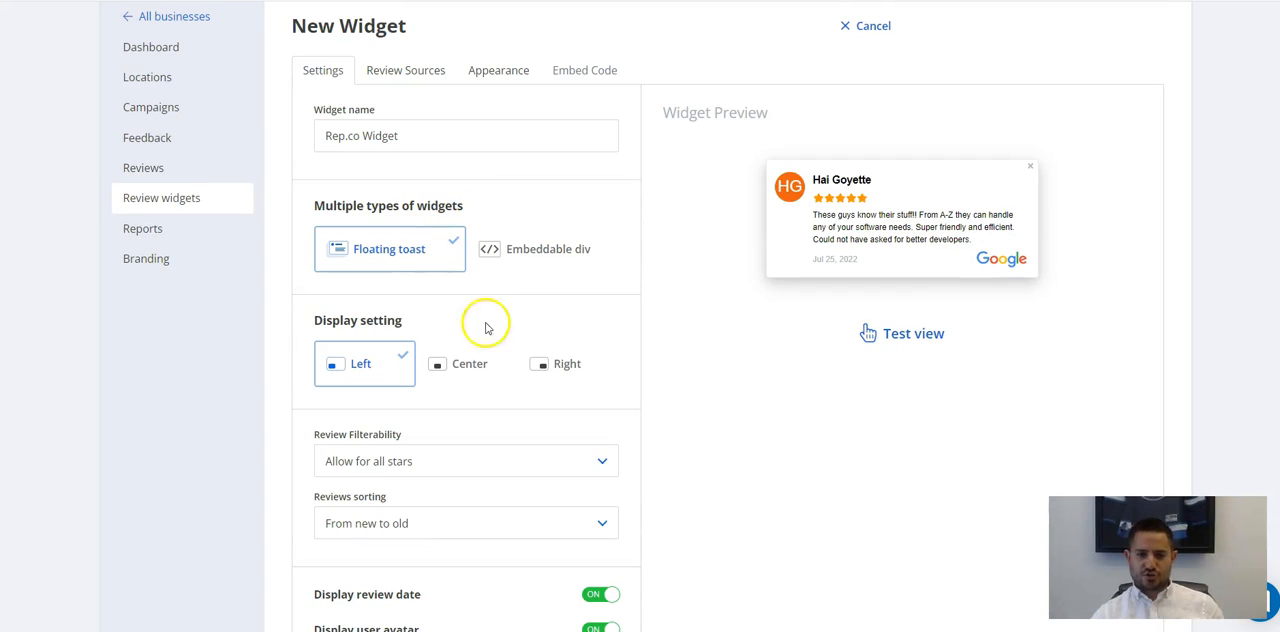
Test the floating toast in the Right, Center and Left display settings.
{"action": "left_click", "coordinate": [466, 377]}
{"action": "left_click", "coordinate": [556, 363]}
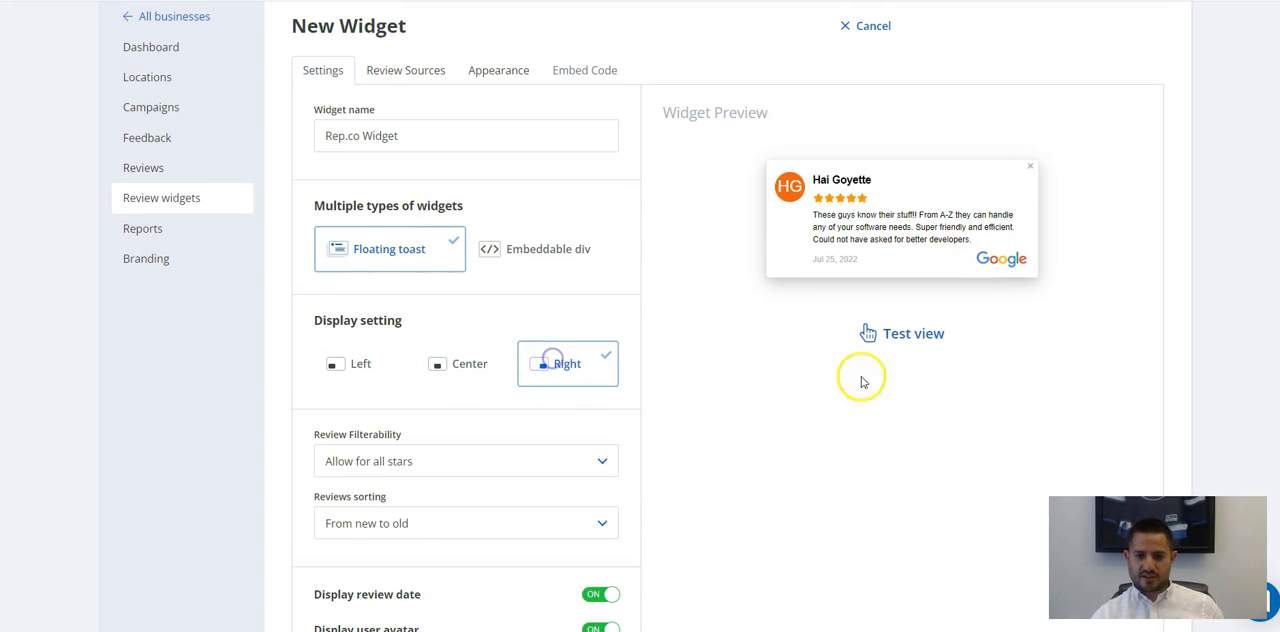
{"action": "left_click", "coordinate": [895, 338]}
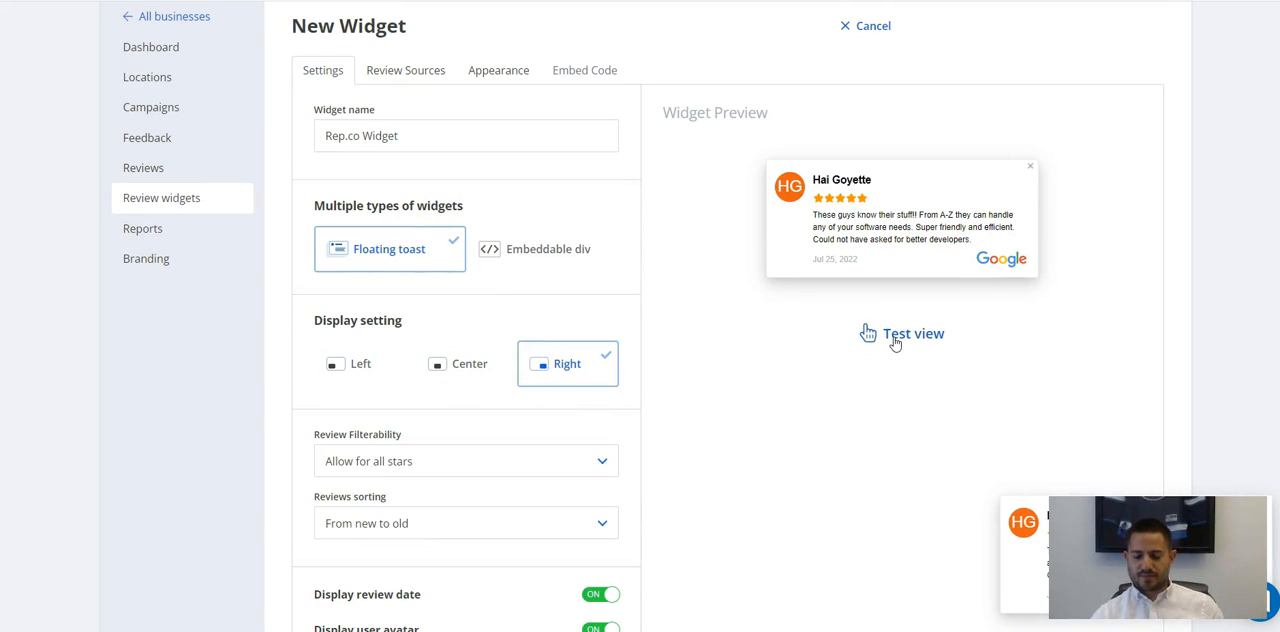
{"action": "left_click", "coordinate": [466, 372]}
{"action": "left_click", "coordinate": [897, 334]}
{"action": "left_click", "coordinate": [345, 369]}
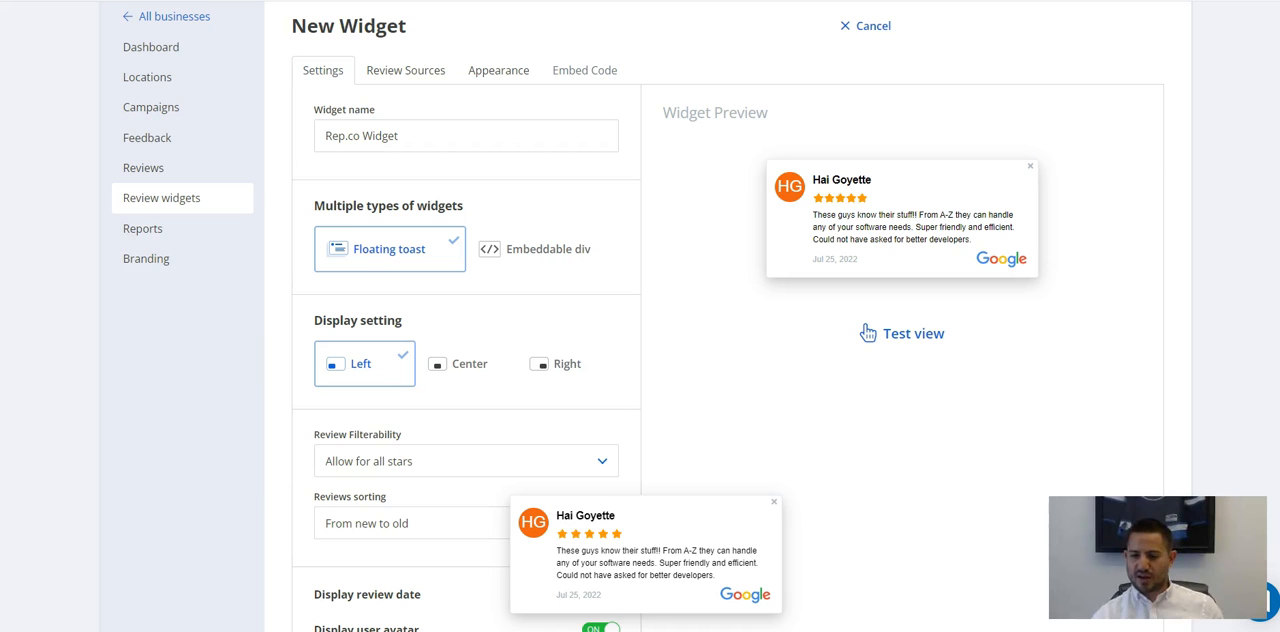
{"action": "left_click", "coordinate": [940, 335]}
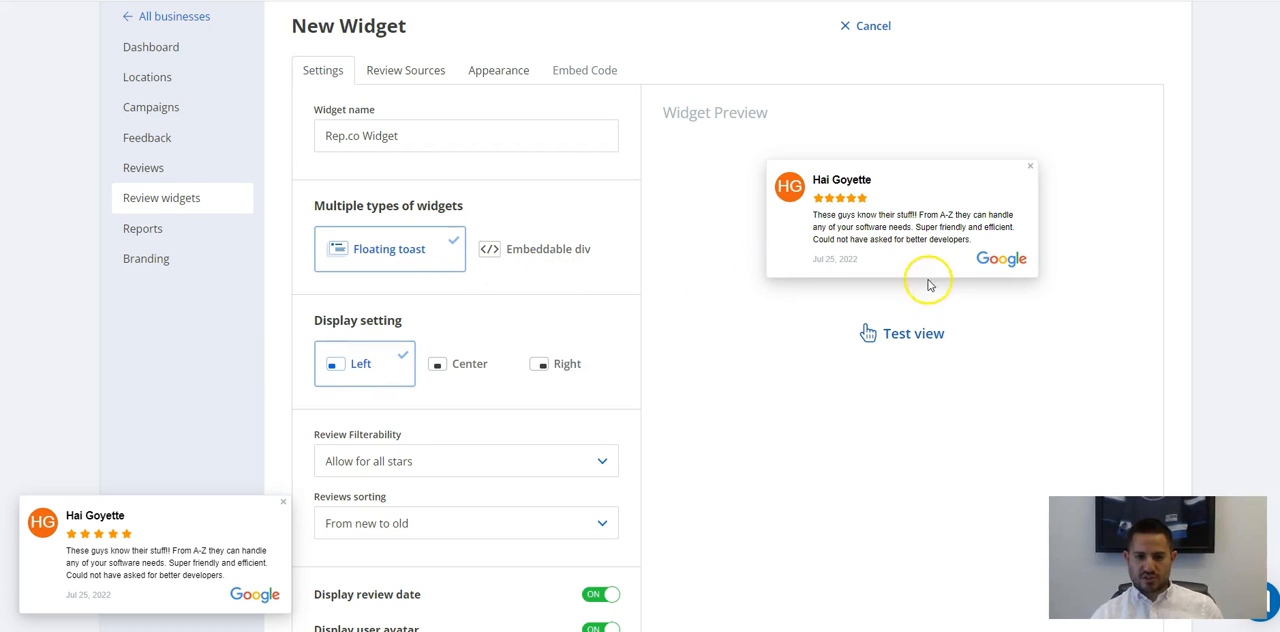
Switch the widget type to Embeddable div, dismiss the floating toast test and page through the carousel preview.
{"action": "left_click", "coordinate": [543, 257]}
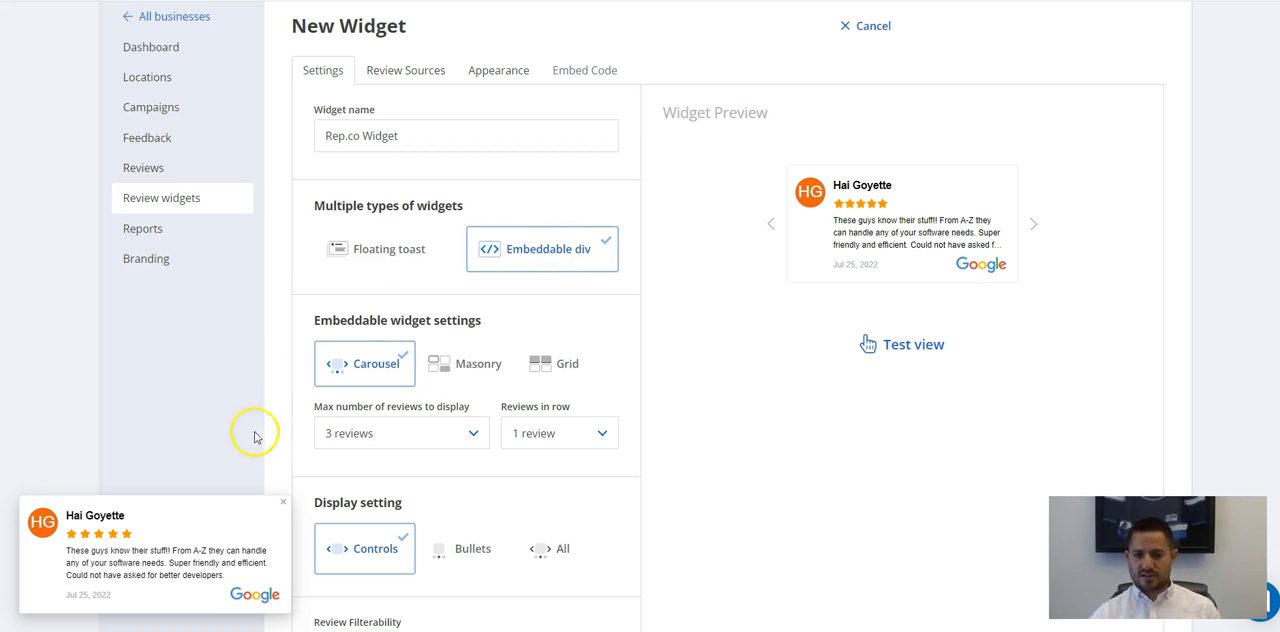
{"action": "left_click", "coordinate": [283, 503]}
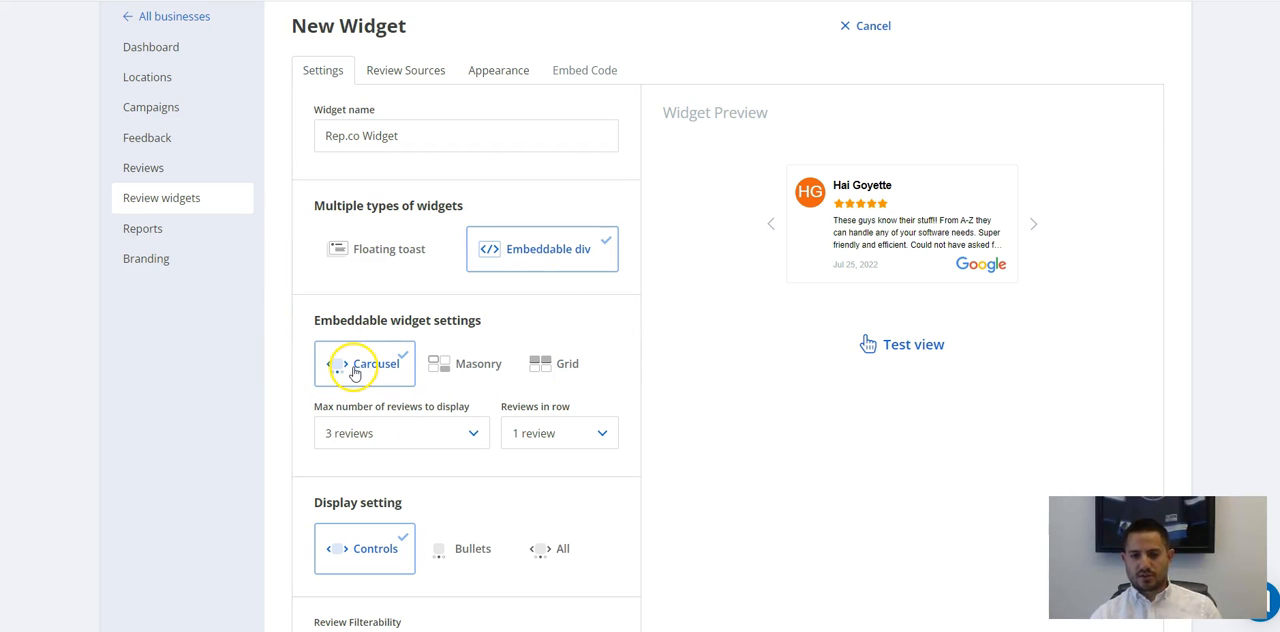
{"action": "left_click", "coordinate": [1031, 228]}
{"action": "left_click", "coordinate": [1031, 228]}
{"action": "left_click", "coordinate": [1031, 228]}
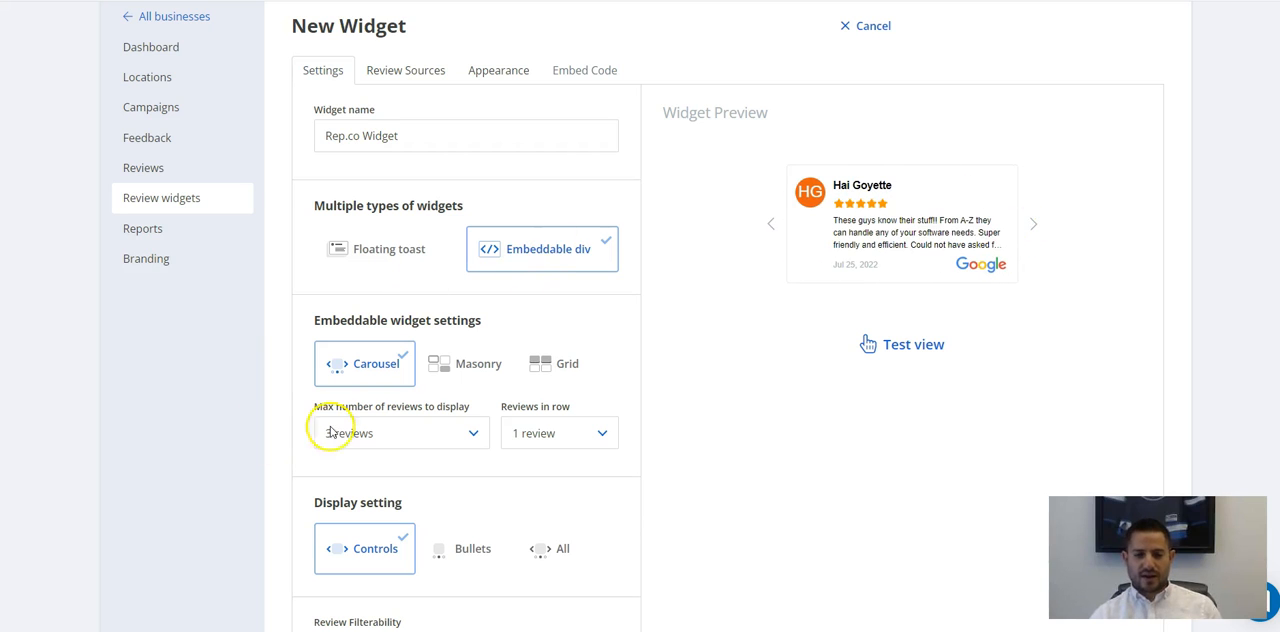
Set the carousel to display a maximum of 6 reviews with 3 reviews in a row.
{"action": "scroll", "coordinate": [332, 432], "scroll_direction": "down", "scroll_amount": 1}
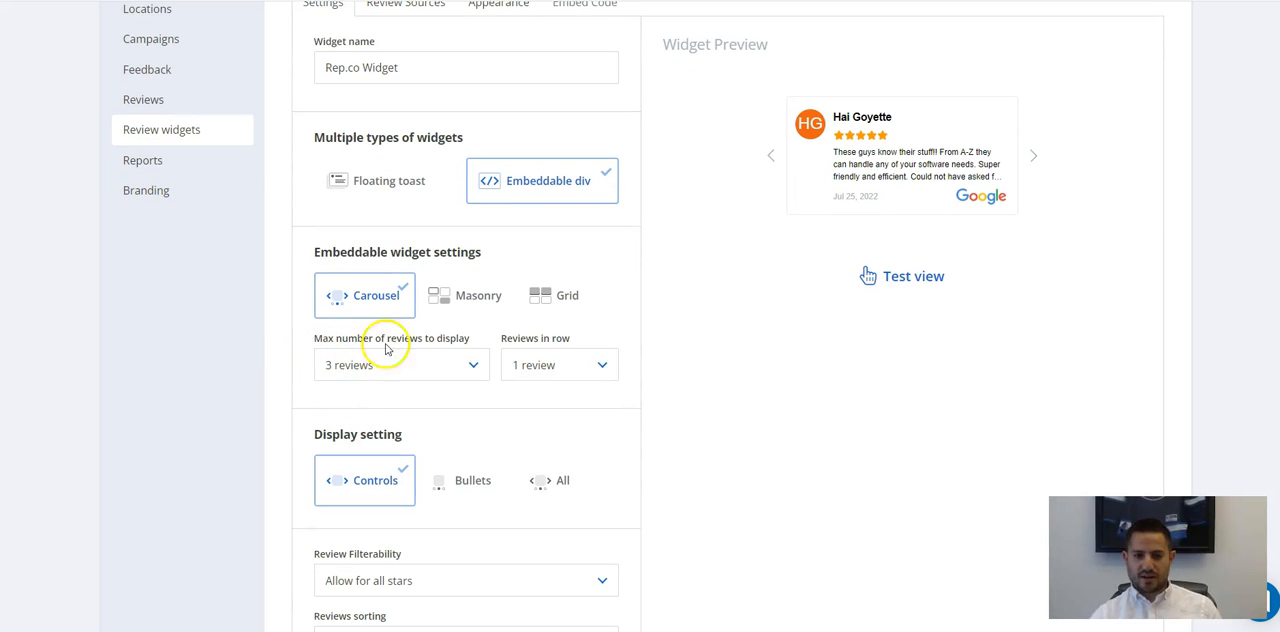
{"action": "left_click", "coordinate": [460, 370]}
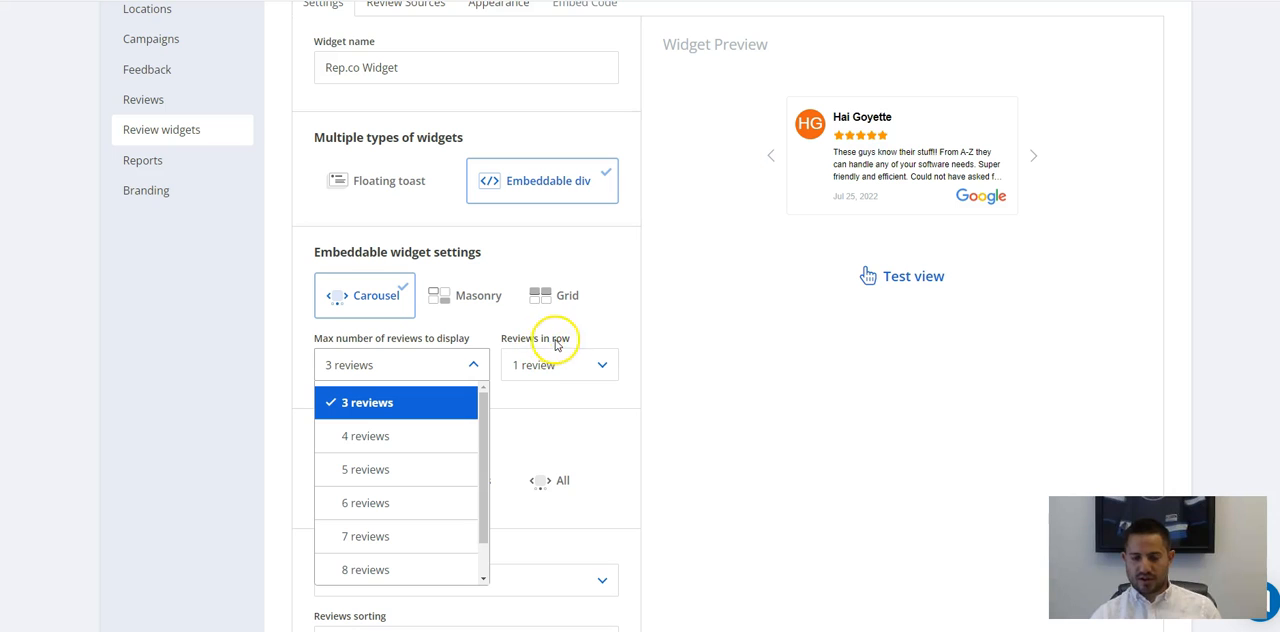
{"action": "left_click", "coordinate": [396, 507]}
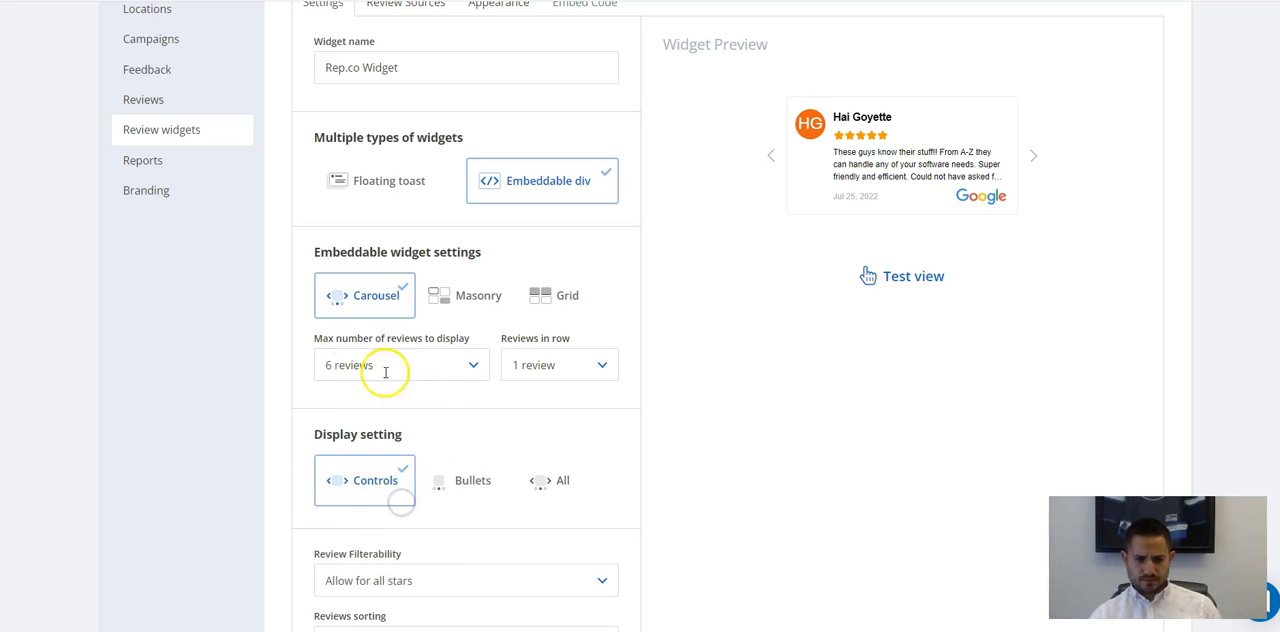
{"action": "left_click", "coordinate": [589, 362]}
{"action": "left_click", "coordinate": [549, 466]}
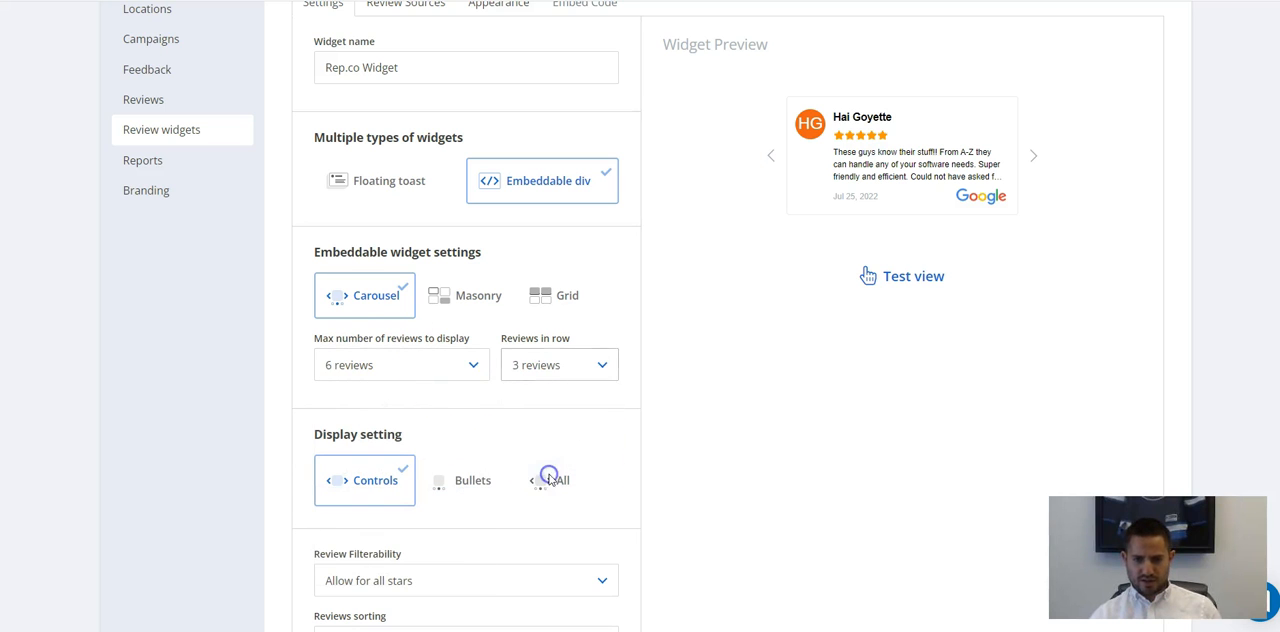
Open the carousel's test view and page through its reviews at the 1920 width.
{"action": "left_click", "coordinate": [916, 279]}
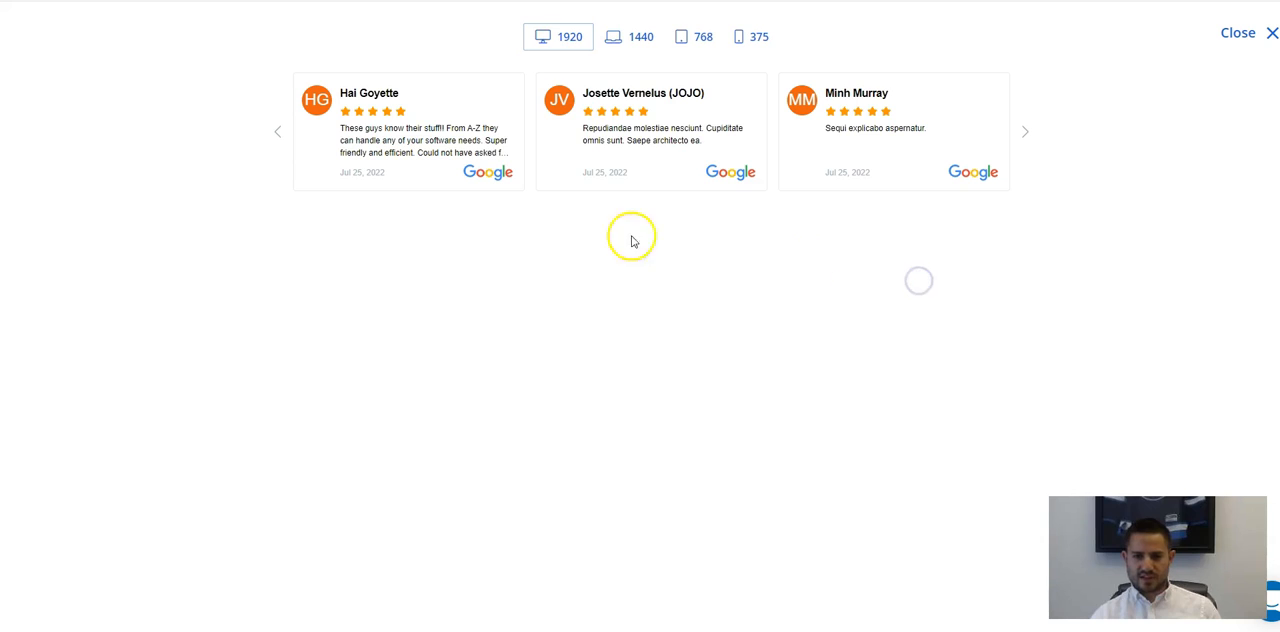
{"action": "left_click", "coordinate": [1027, 132]}
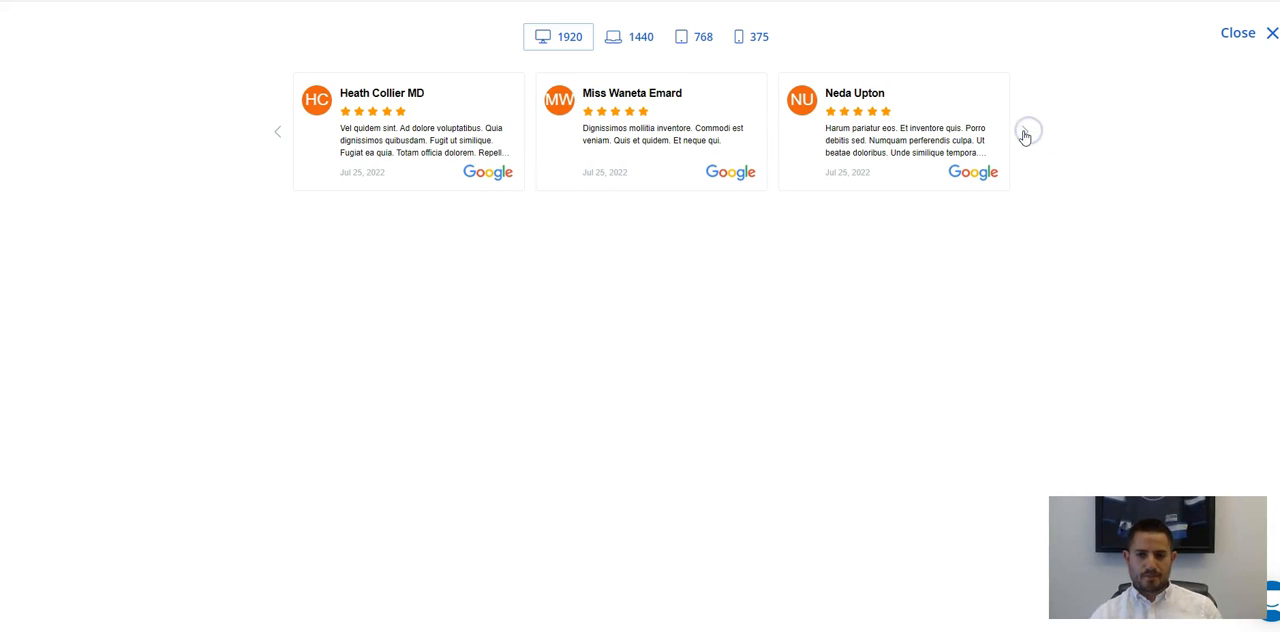
{"action": "left_click", "coordinate": [1024, 132]}
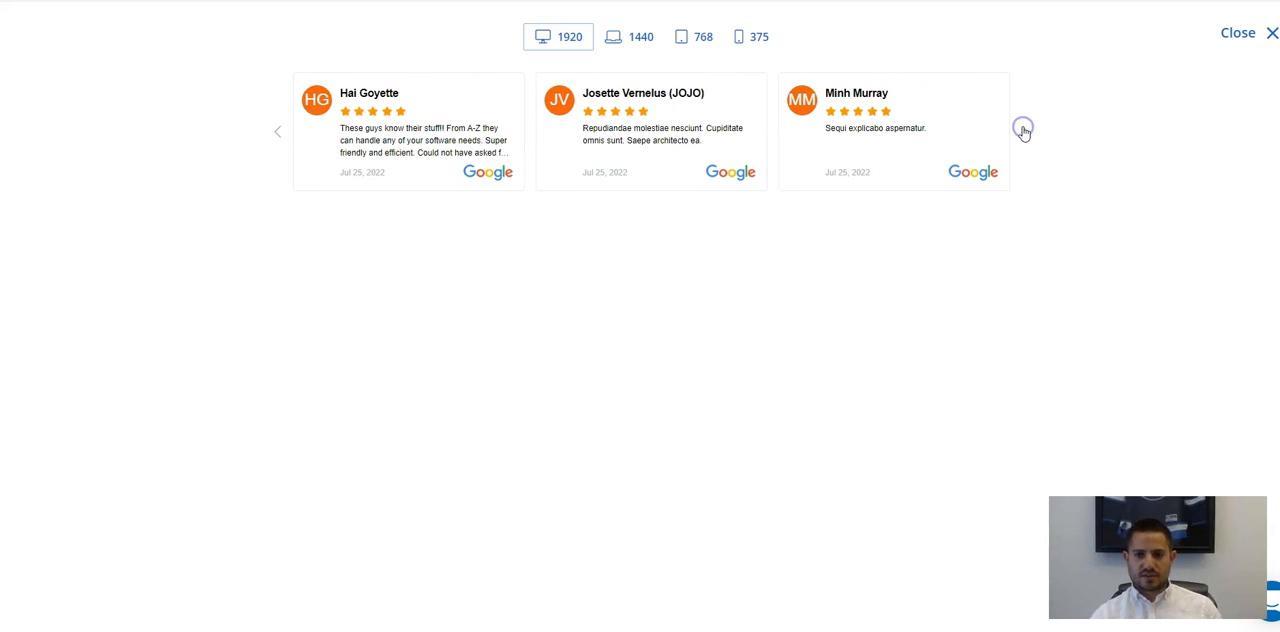
{"action": "left_click", "coordinate": [1027, 133]}
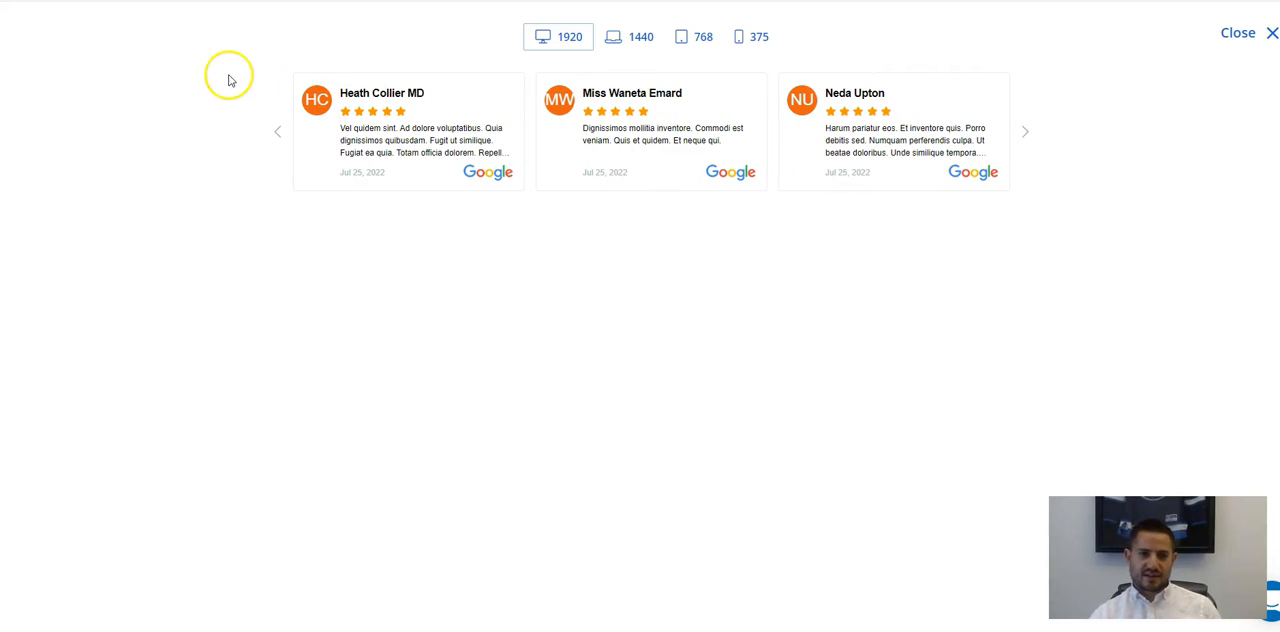
{"action": "left_click", "coordinate": [1024, 132]}
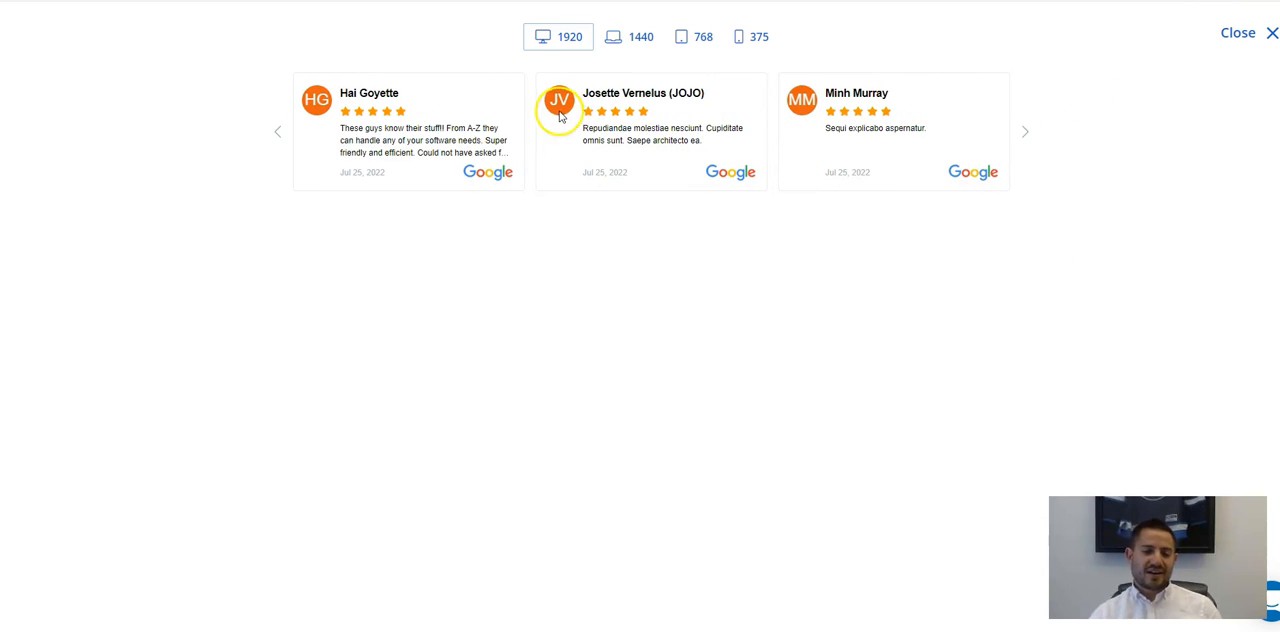
Check the carousel test view at the 1440, 768, 375 and 1920 screen widths, and close it.
{"action": "left_click", "coordinate": [625, 40]}
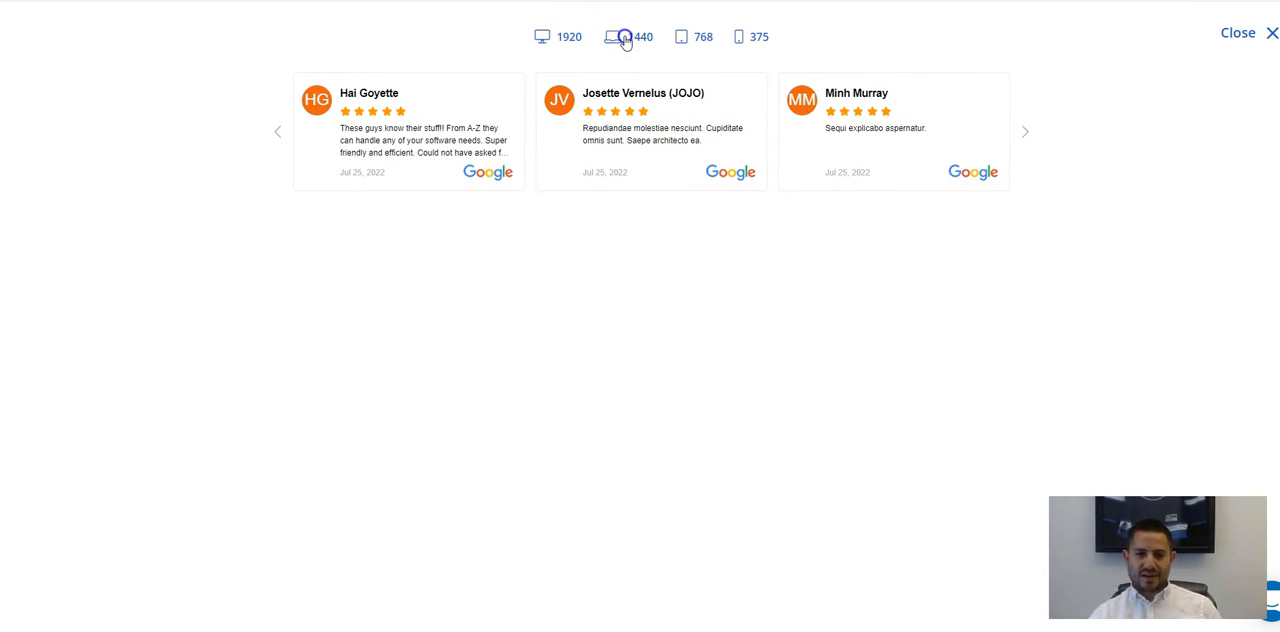
{"action": "left_click", "coordinate": [702, 40]}
{"action": "left_click", "coordinate": [757, 36]}
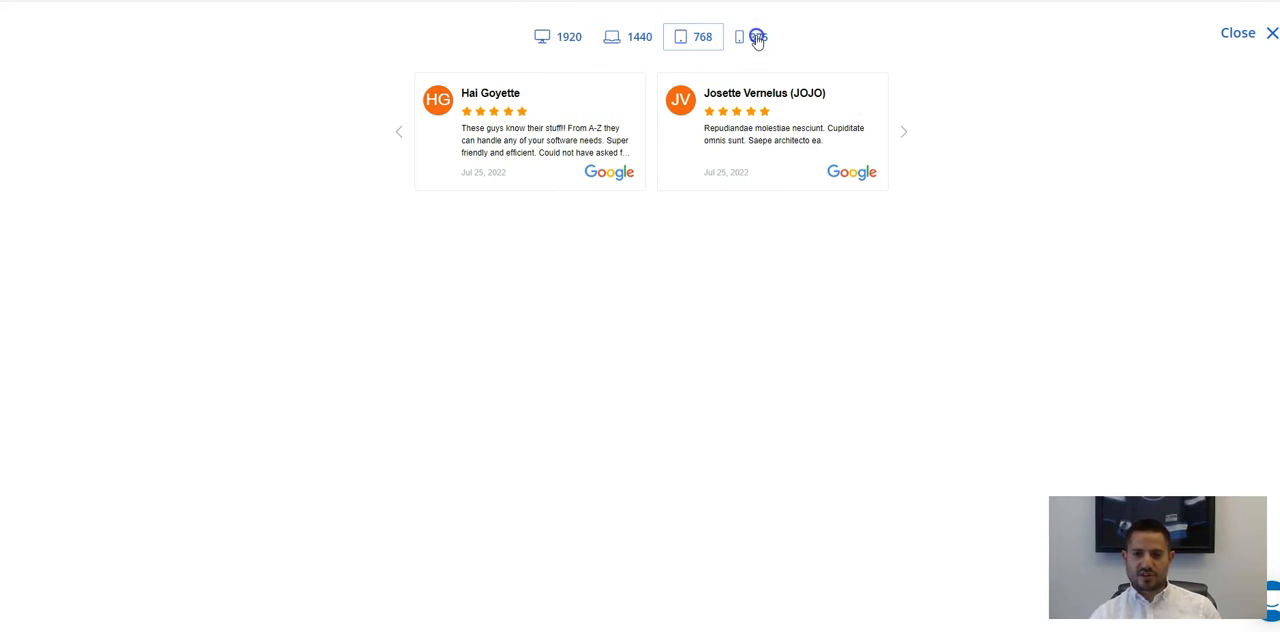
{"action": "left_click", "coordinate": [545, 36]}
{"action": "left_click", "coordinate": [1245, 33]}
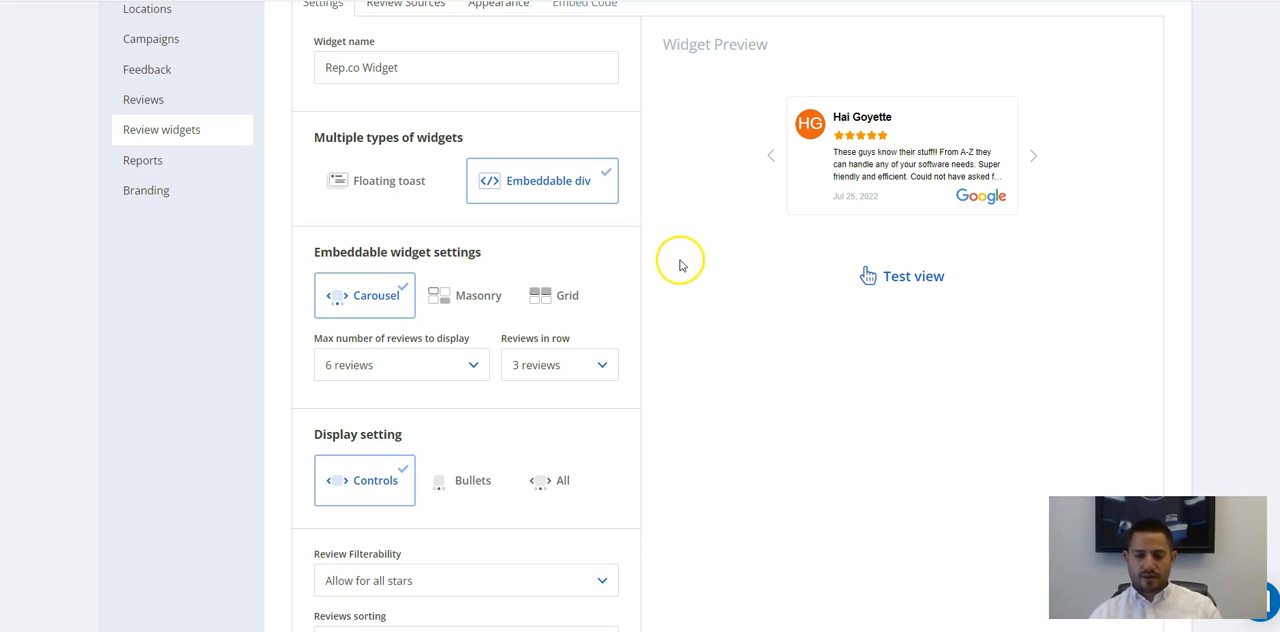
Change the embeddable widget layout to Masonry with a maximum of 9 reviews.
{"action": "scroll", "coordinate": [820, 200], "scroll_direction": "up", "scroll_amount": 1}
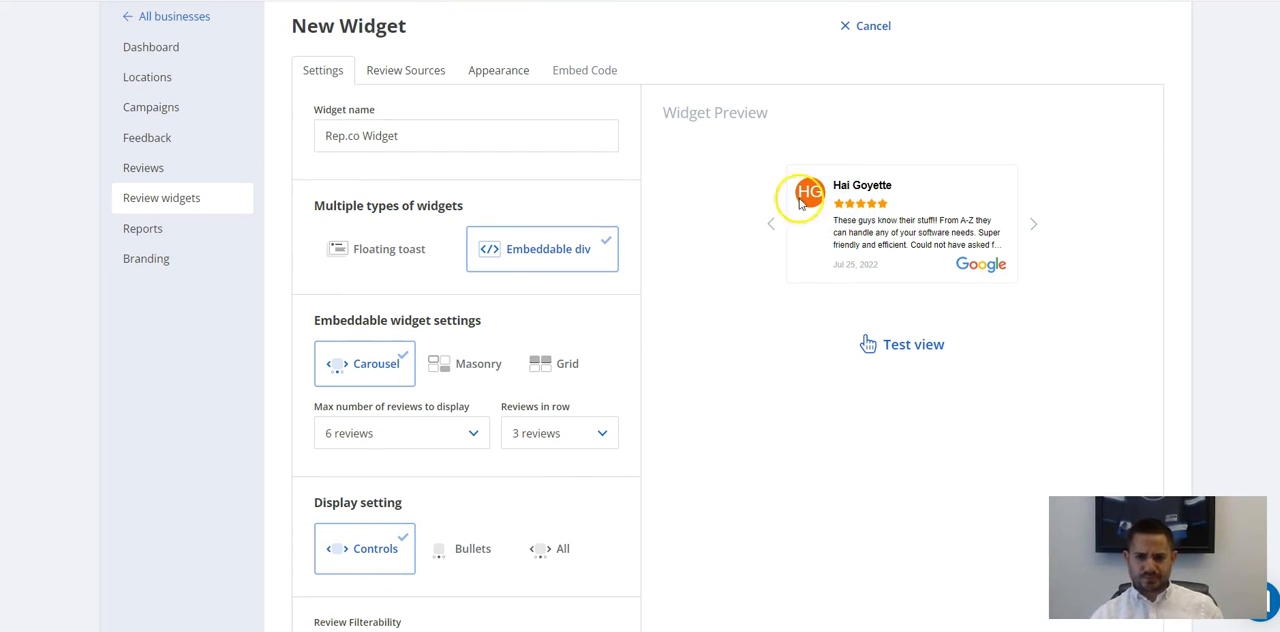
{"action": "left_click", "coordinate": [466, 368]}
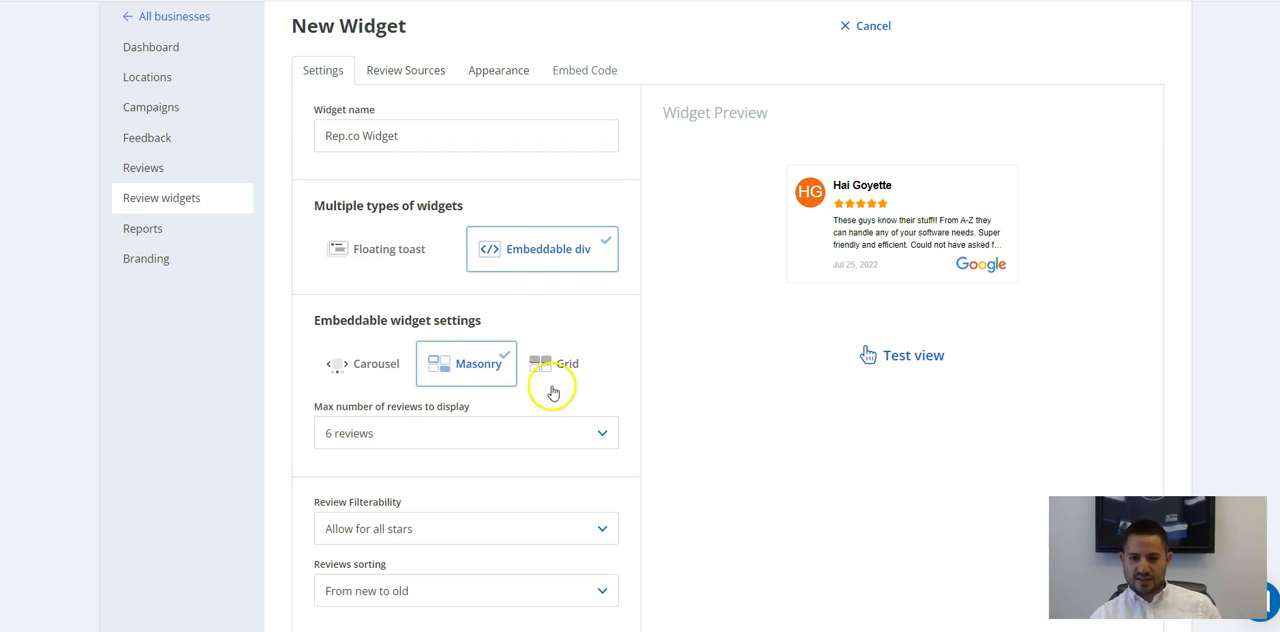
{"action": "scroll", "coordinate": [437, 424], "scroll_direction": "down", "scroll_amount": 1}
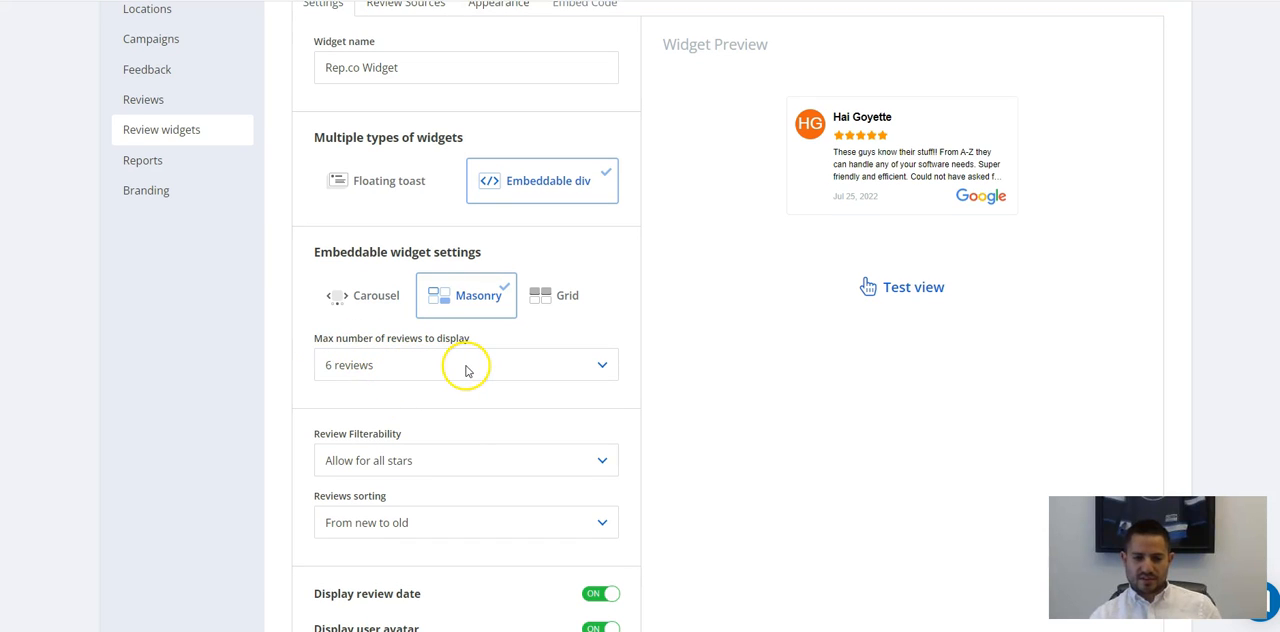
{"action": "left_click", "coordinate": [465, 368]}
{"action": "scroll", "coordinate": [480, 530], "scroll_direction": "down", "scroll_amount": 2}
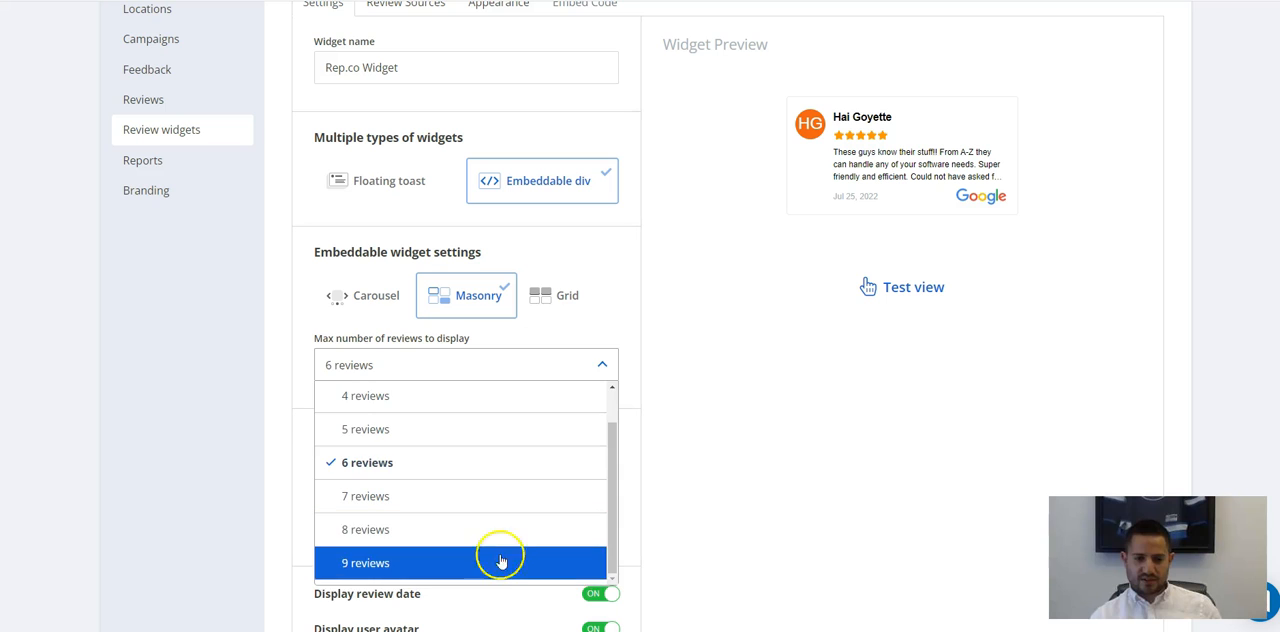
{"action": "left_click", "coordinate": [505, 572]}
Check the Masonry layout's test view at the 1920, 1440, 768 and 375 screen widths, and close it.
{"action": "left_click", "coordinate": [913, 287]}
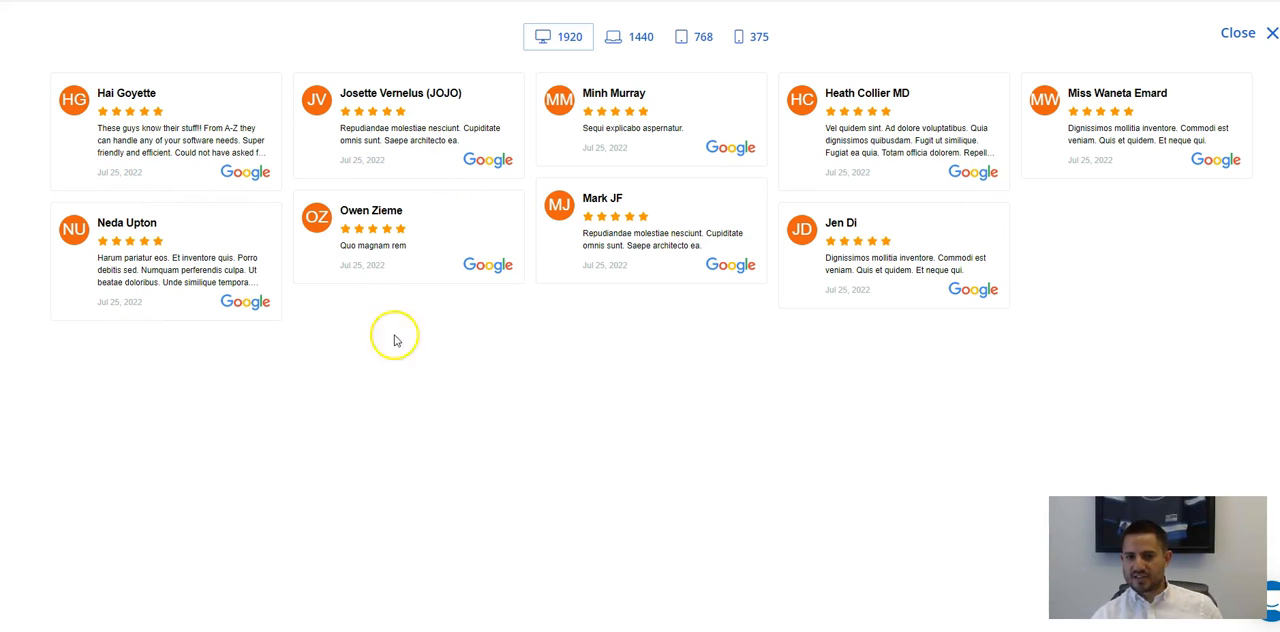
{"action": "left_click", "coordinate": [637, 48]}
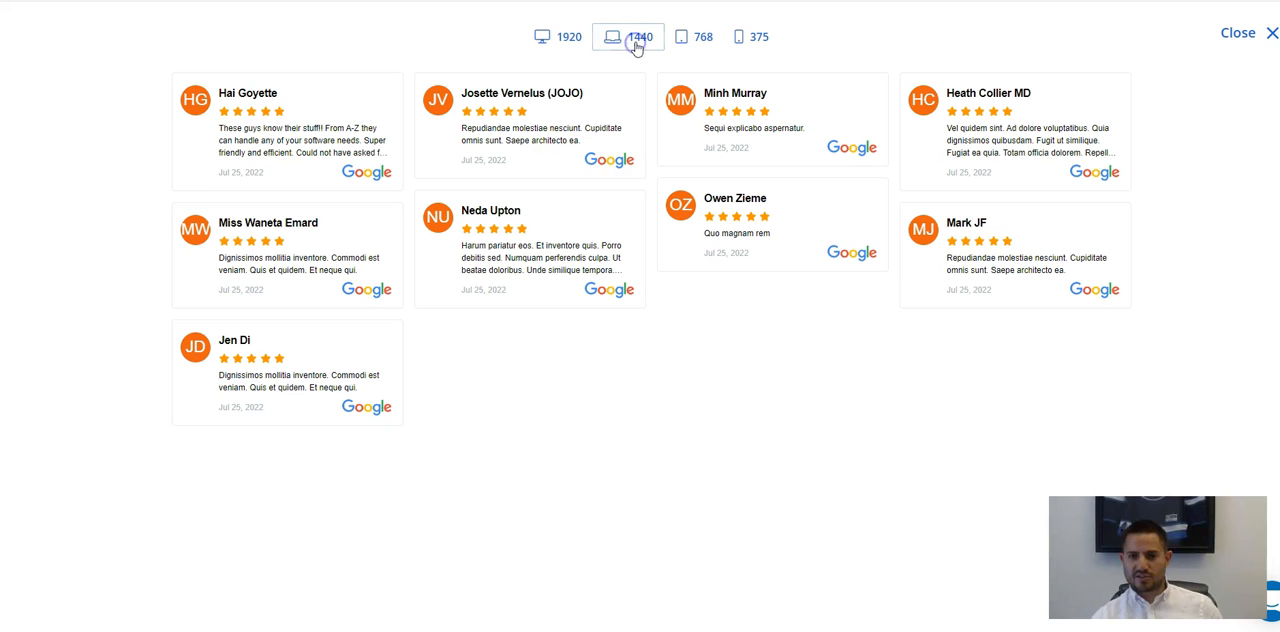
{"action": "left_click", "coordinate": [686, 36]}
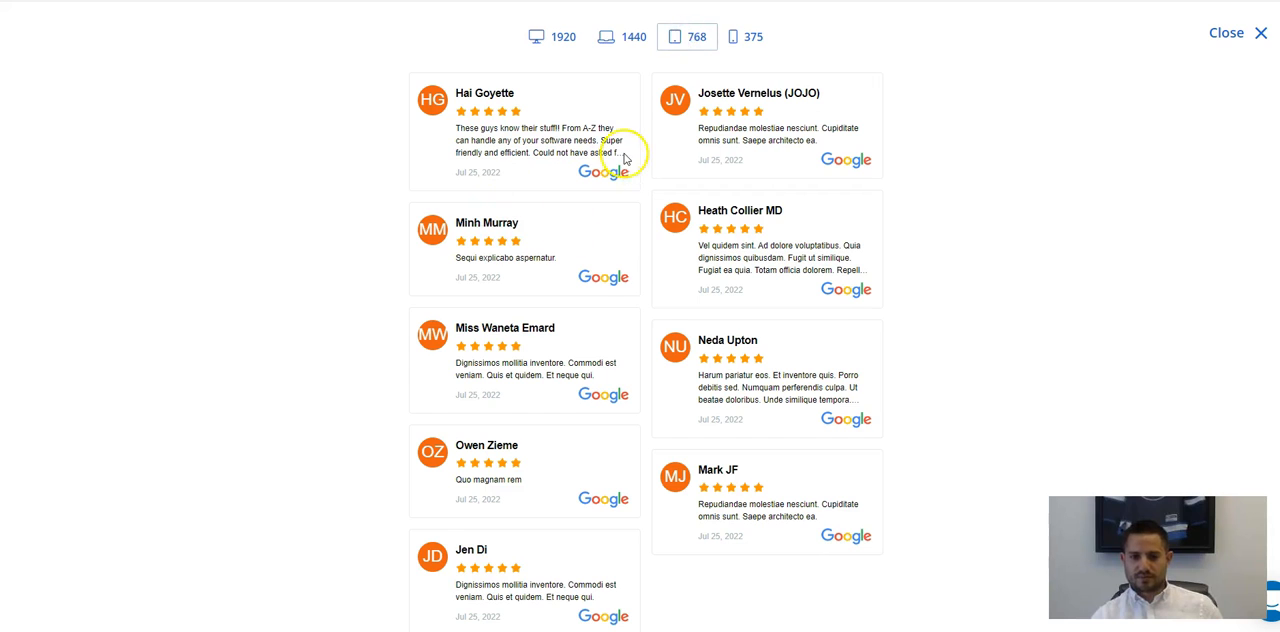
{"action": "scroll", "coordinate": [634, 149], "scroll_direction": "down", "scroll_amount": 1}
{"action": "scroll", "coordinate": [816, 331], "scroll_direction": "up", "scroll_amount": 1}
{"action": "scroll", "coordinate": [816, 331], "scroll_direction": "up", "scroll_amount": 1}
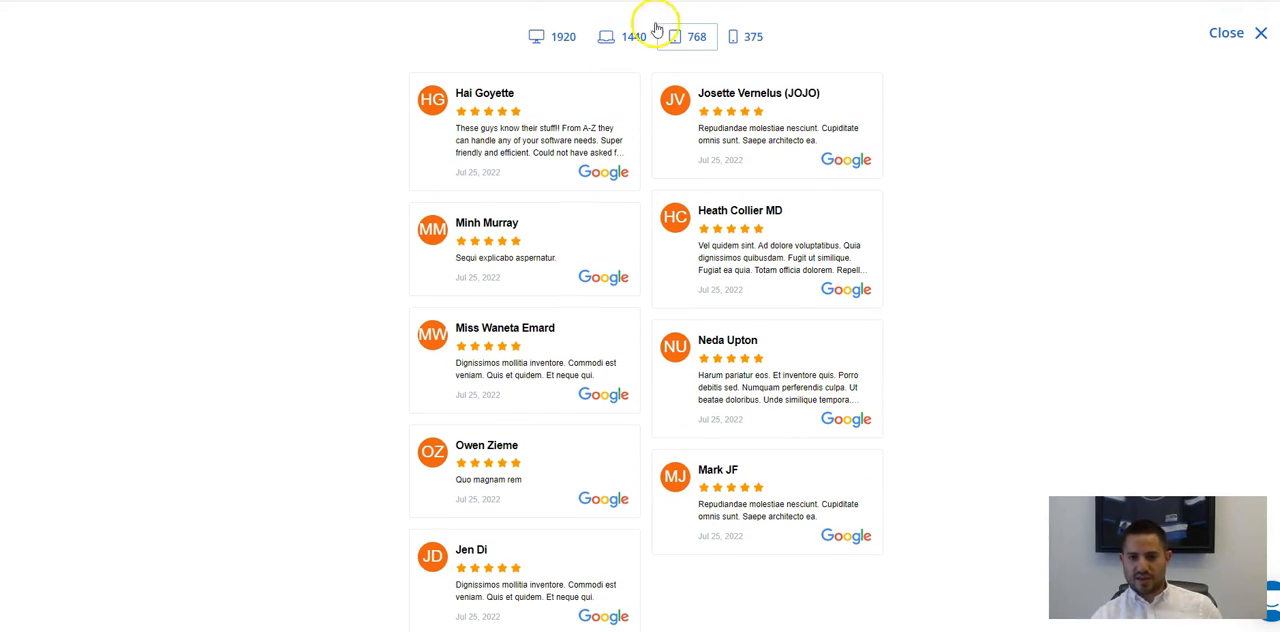
{"action": "left_click", "coordinate": [745, 36]}
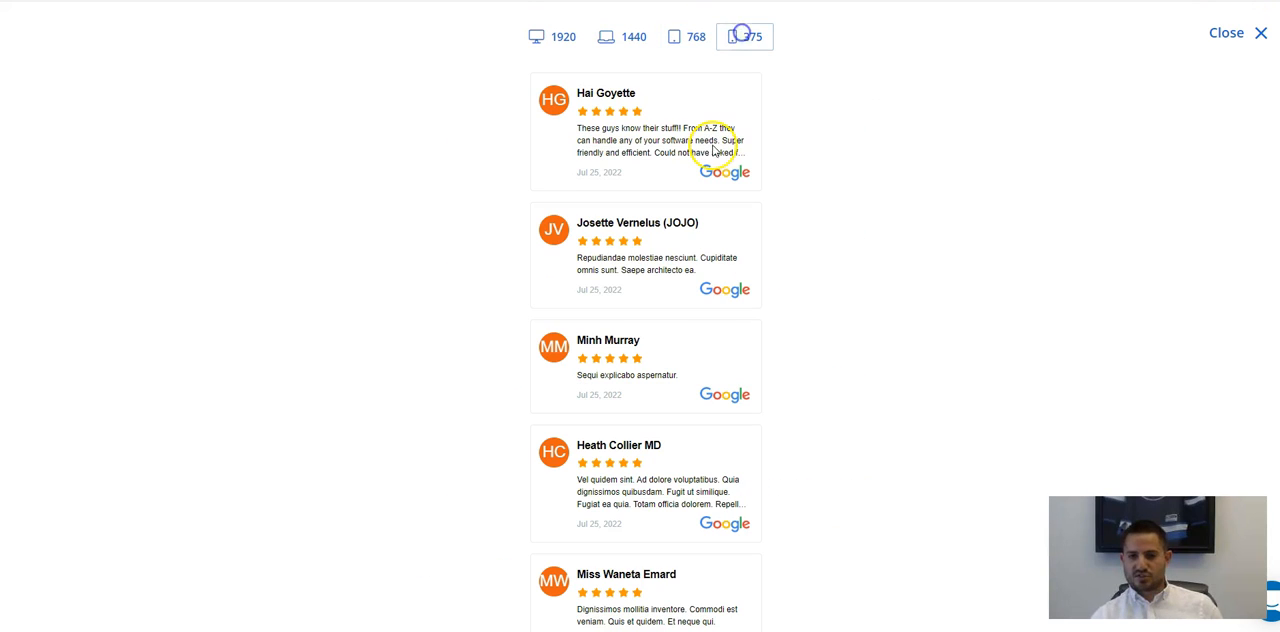
{"action": "left_click", "coordinate": [1250, 33]}
Switch the embeddable layout to Grid and check its test view at the 1920, 1440 and 768 screen widths, and close it.
{"action": "left_click", "coordinate": [545, 298]}
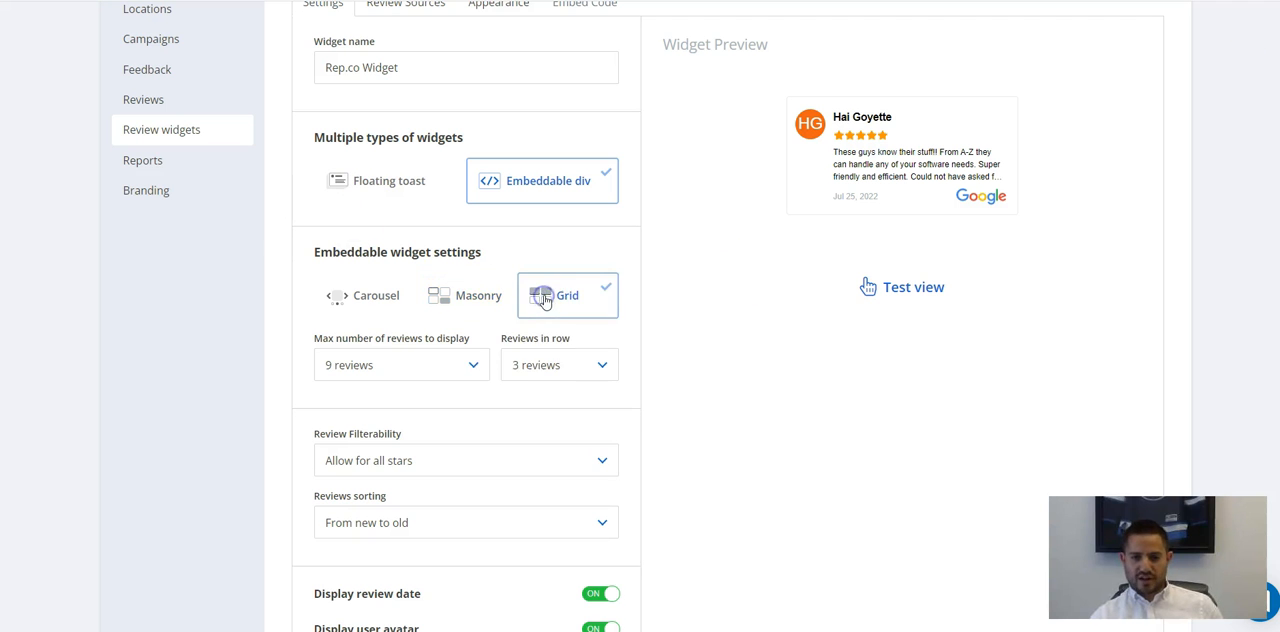
{"action": "scroll", "coordinate": [437, 220], "scroll_direction": "down", "scroll_amount": 2}
{"action": "left_click", "coordinate": [914, 158]}
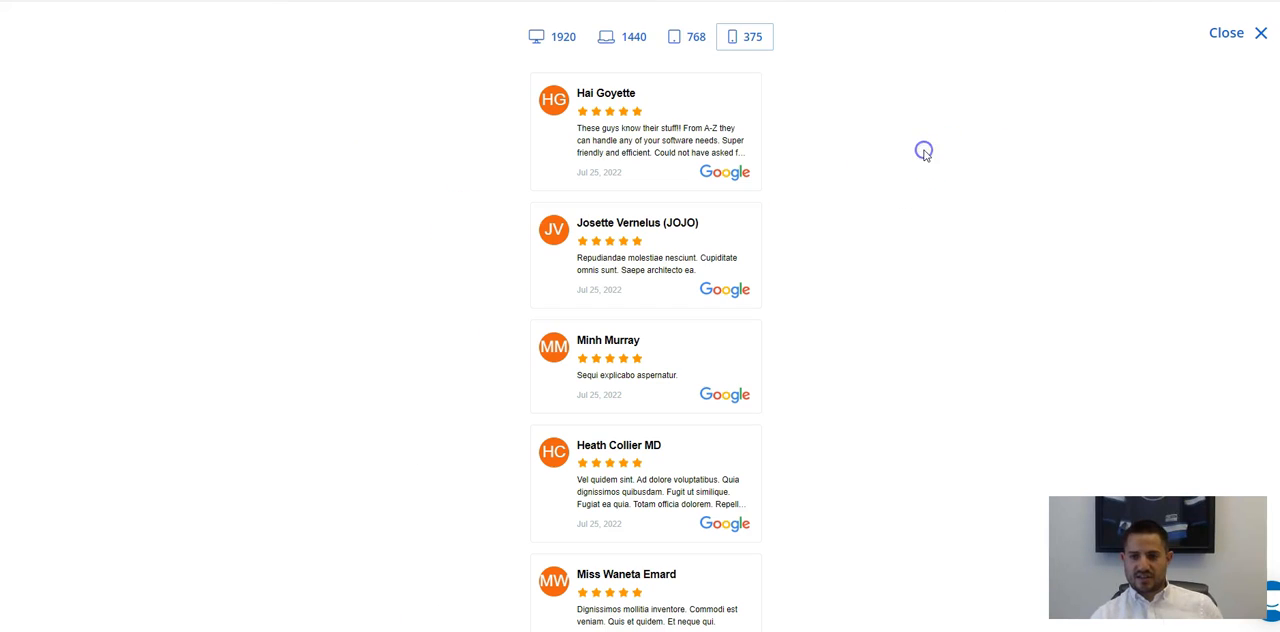
{"action": "left_click", "coordinate": [548, 34]}
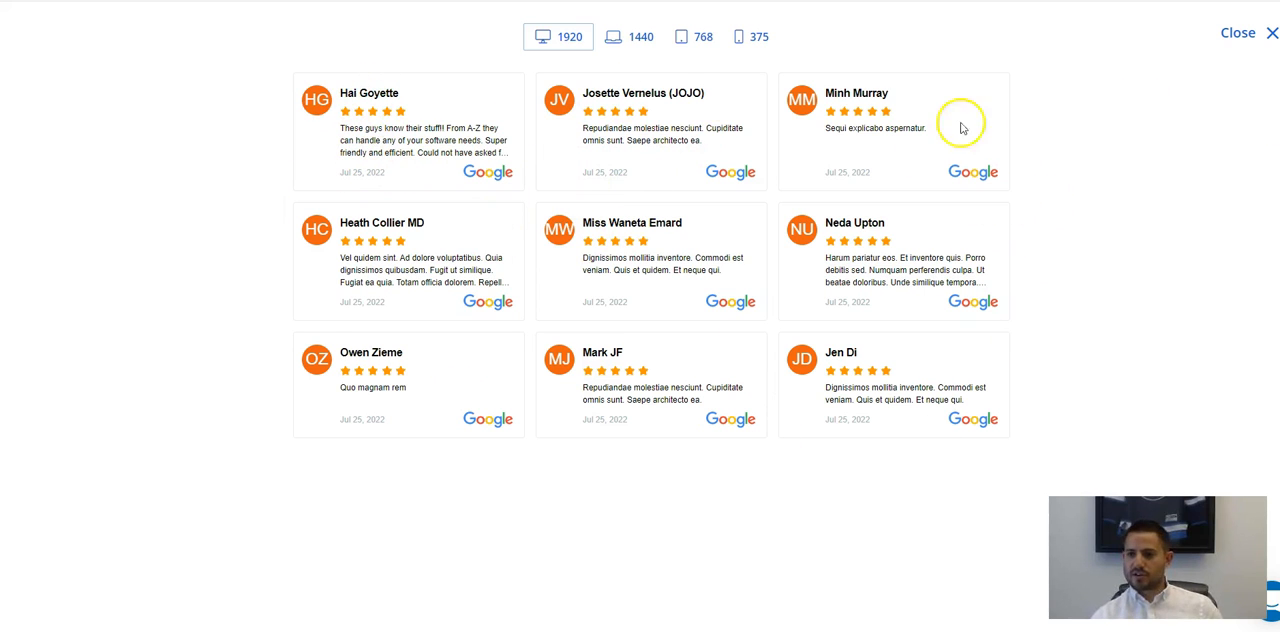
{"action": "left_click", "coordinate": [630, 38]}
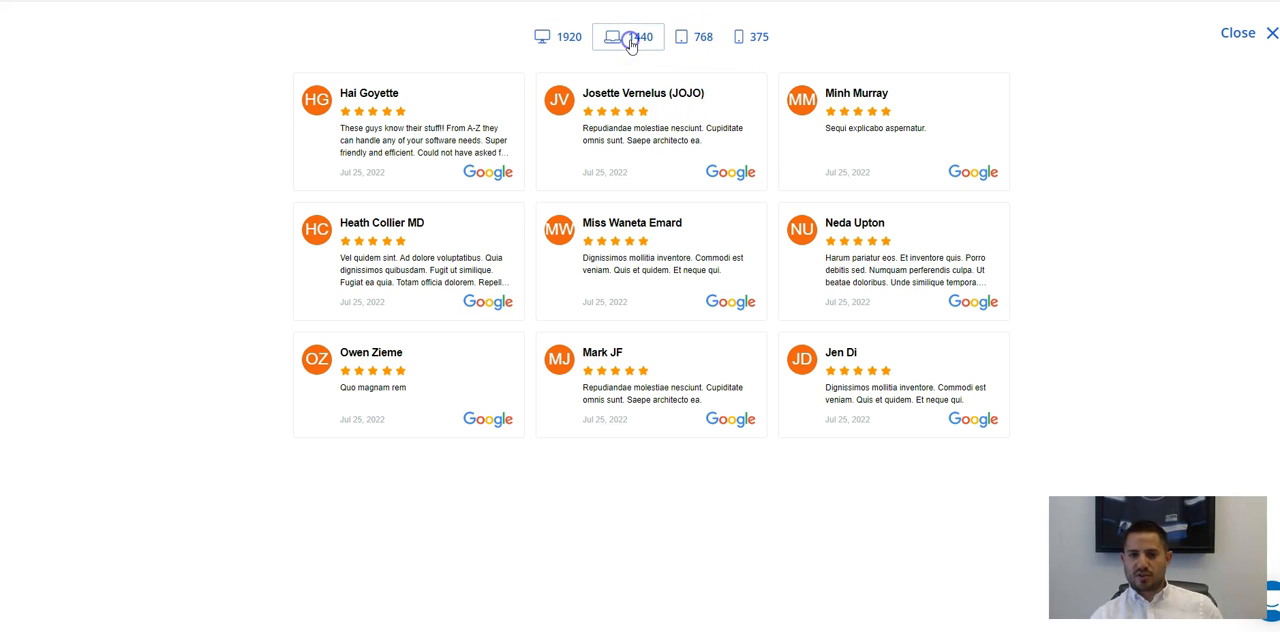
{"action": "left_click", "coordinate": [682, 40]}
{"action": "left_click", "coordinate": [576, 44]}
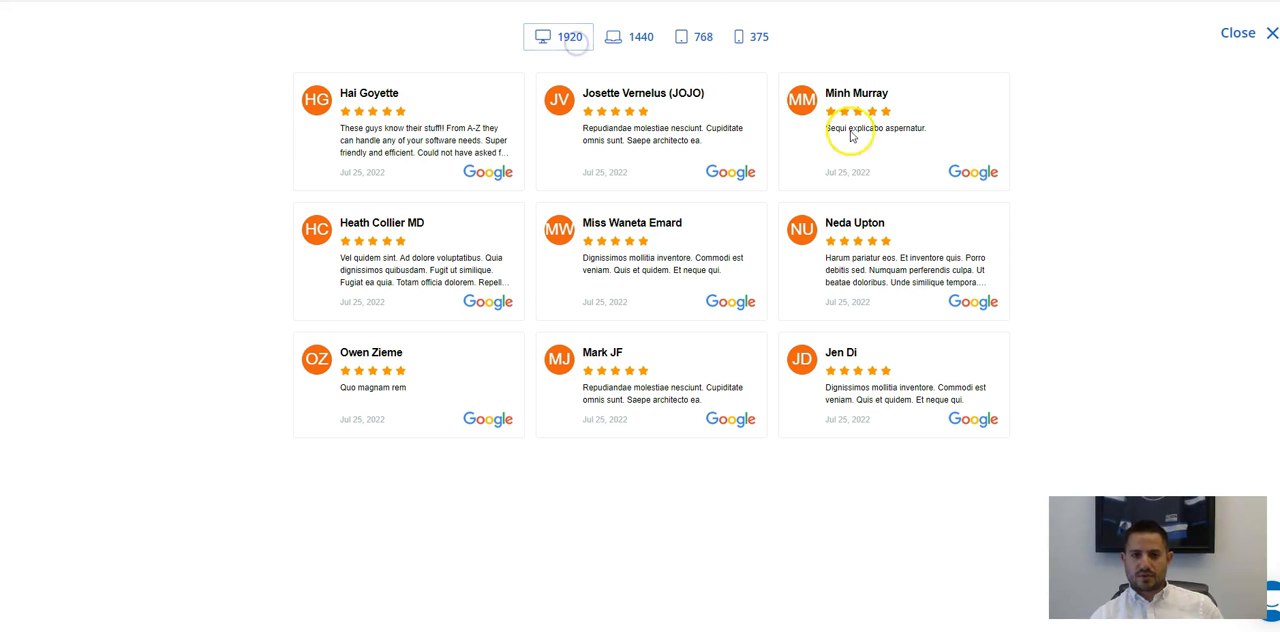
{"action": "left_click", "coordinate": [1268, 34]}
Change the widget type from Embeddable div to Floating toast.
{"action": "scroll", "coordinate": [531, 225], "scroll_direction": "up", "scroll_amount": 1}
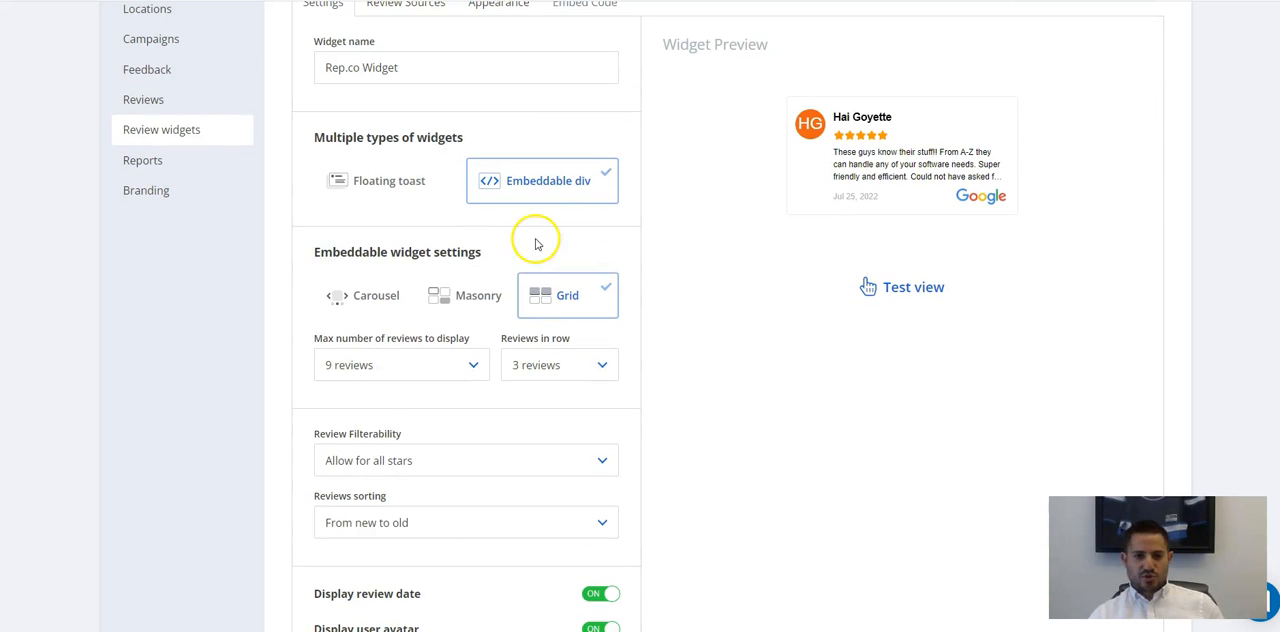
{"action": "scroll", "coordinate": [422, 310], "scroll_direction": "down", "scroll_amount": 2}
{"action": "scroll", "coordinate": [421, 254], "scroll_direction": "up", "scroll_amount": 3}
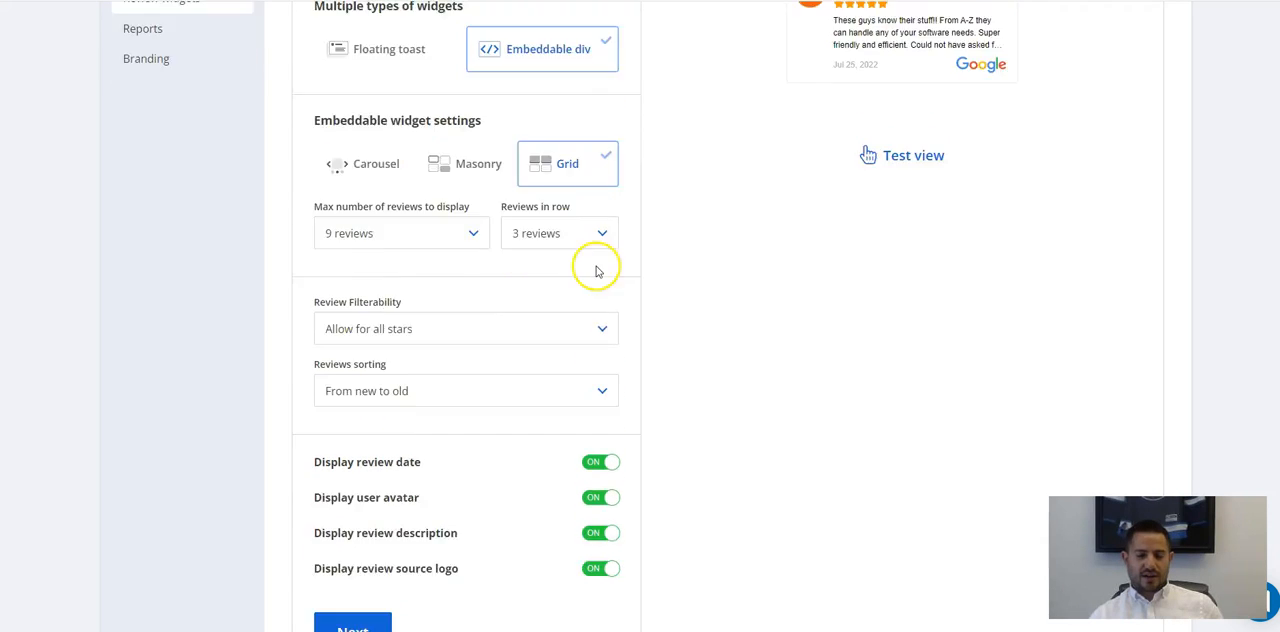
{"action": "left_click", "coordinate": [373, 226]}
{"action": "left_click", "coordinate": [543, 209]}
{"action": "scroll", "coordinate": [349, 262], "scroll_direction": "down", "scroll_amount": 2}
{"action": "scroll", "coordinate": [364, 262], "scroll_direction": "up", "scroll_amount": 1}
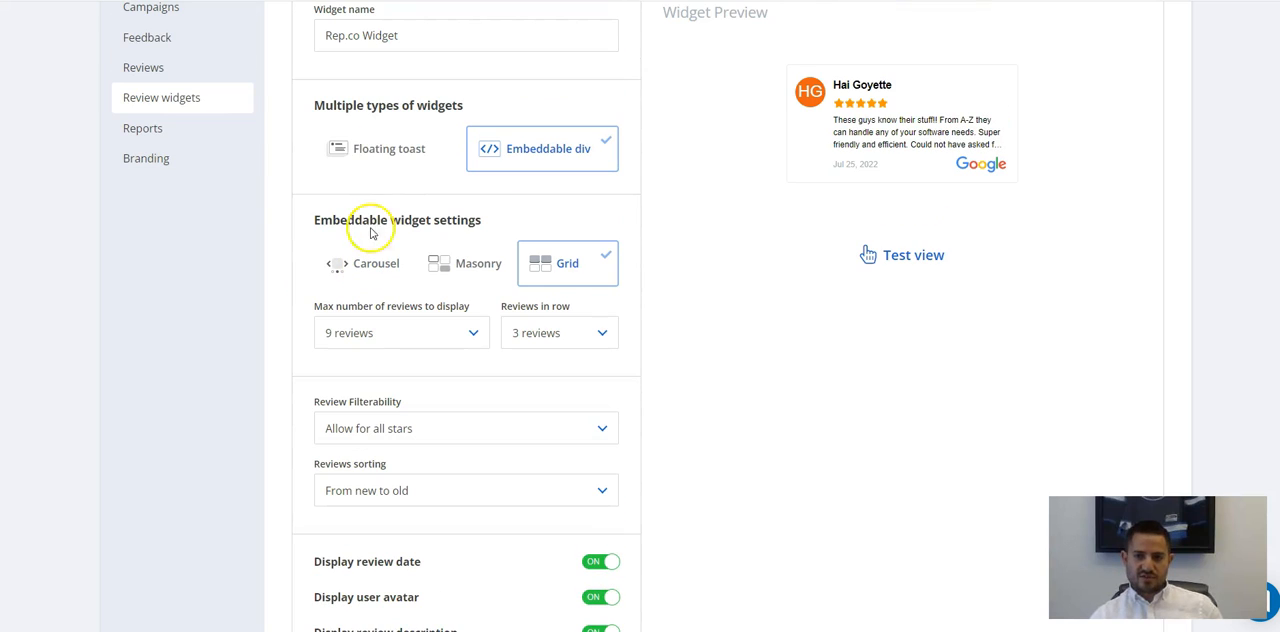
{"action": "left_click", "coordinate": [392, 172]}
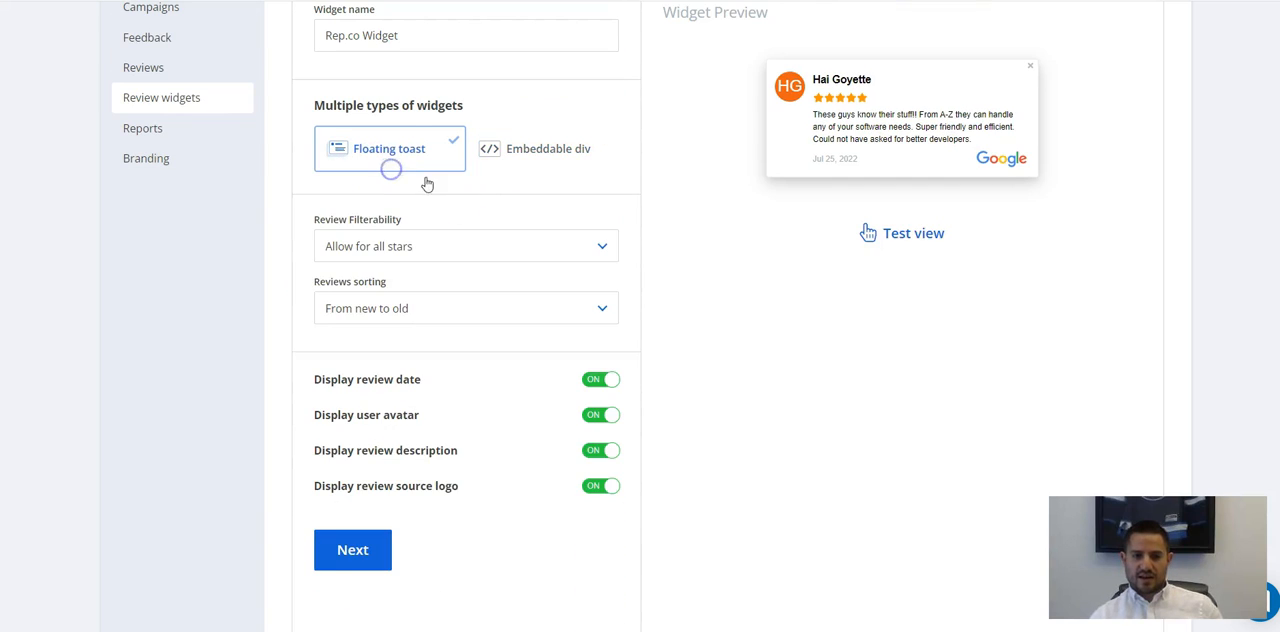
{"action": "scroll", "coordinate": [486, 315], "scroll_direction": "down", "scroll_amount": 1}
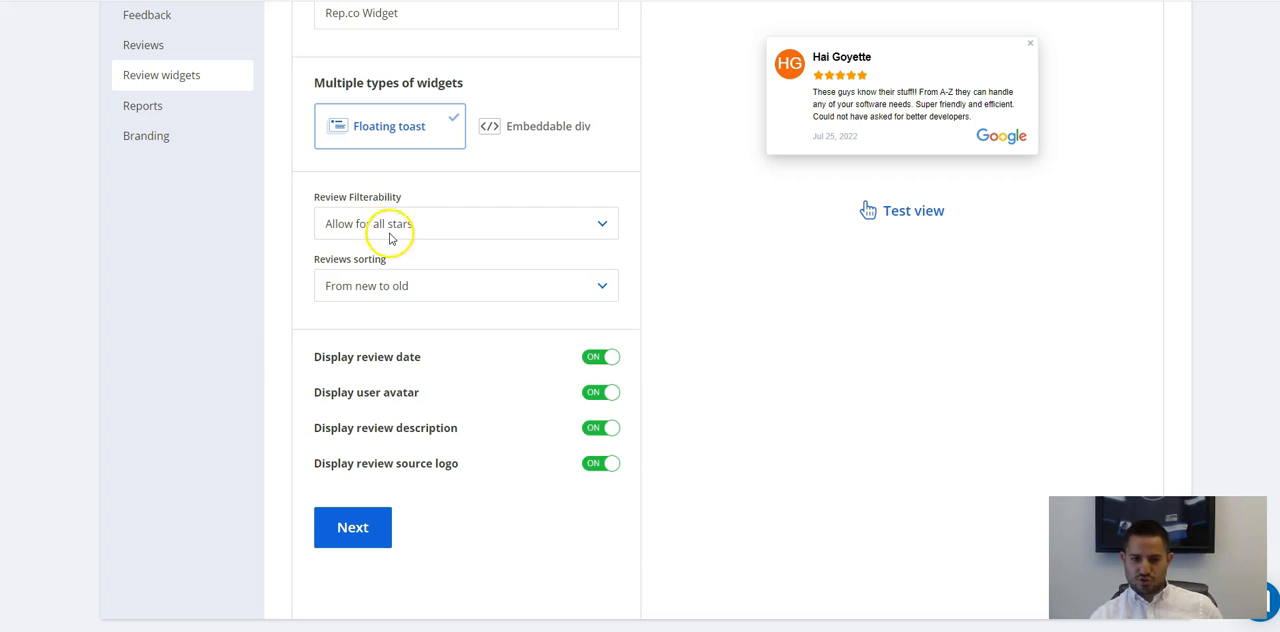
Set the review filterability to allow 5 stars only and the reviews sorting to From new to old.
{"action": "left_click", "coordinate": [602, 226]}
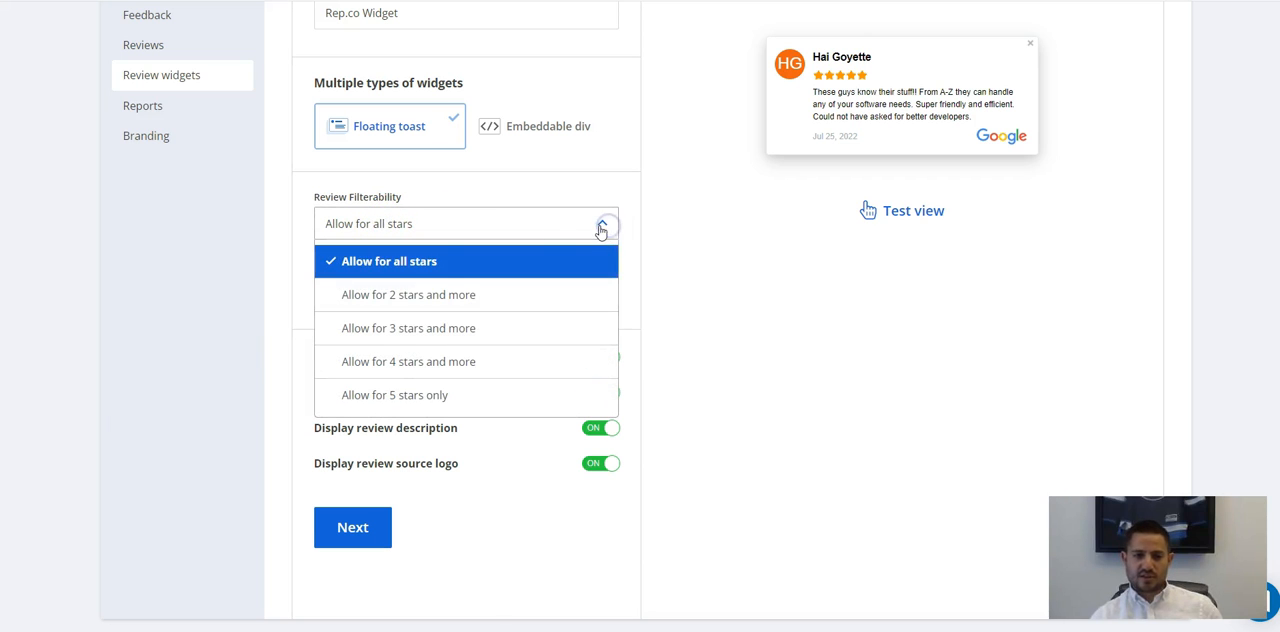
{"action": "left_click", "coordinate": [413, 398]}
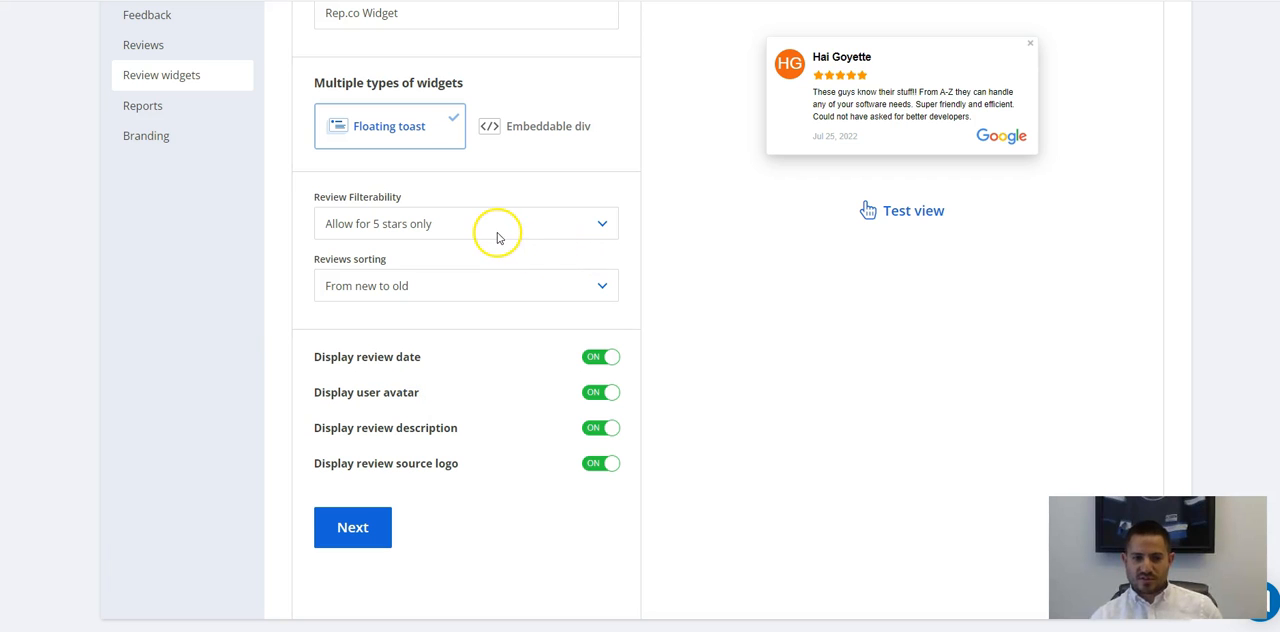
{"action": "left_click", "coordinate": [537, 223]}
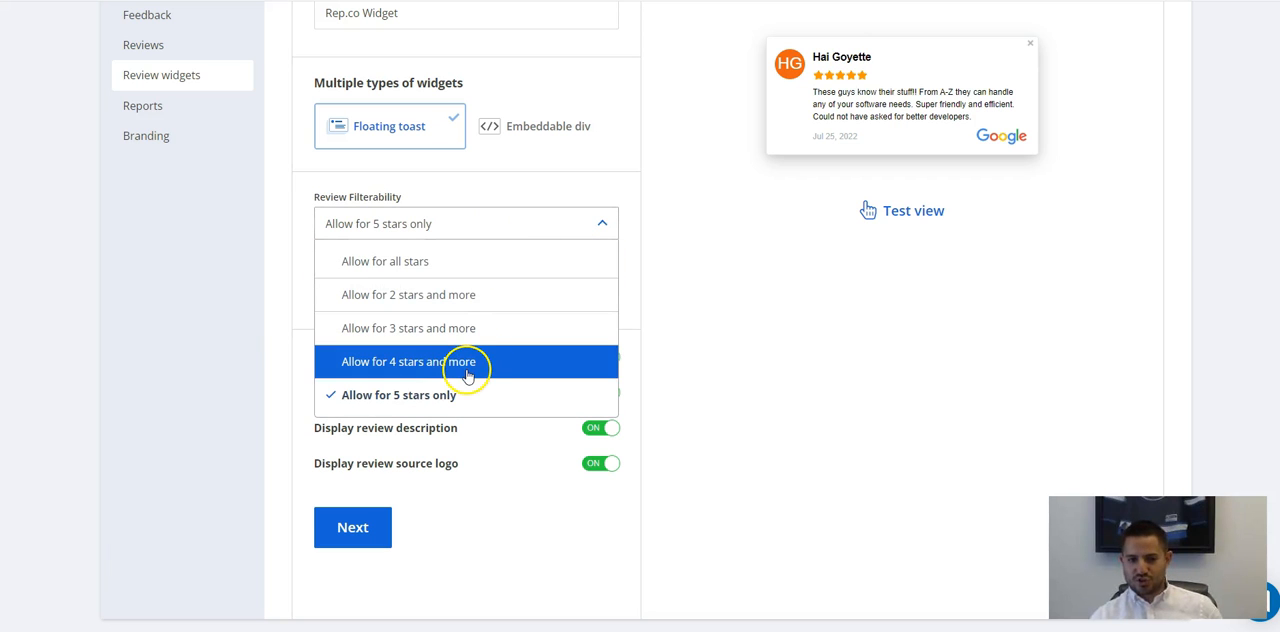
{"action": "left_click", "coordinate": [410, 400]}
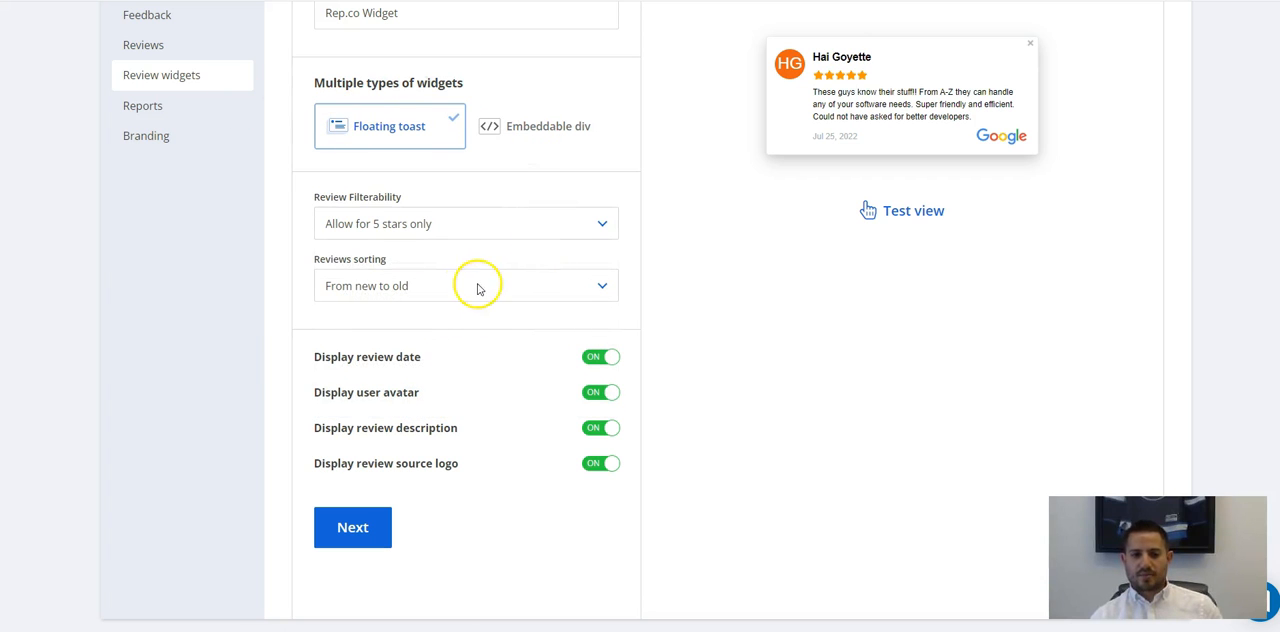
{"action": "left_click", "coordinate": [405, 287]}
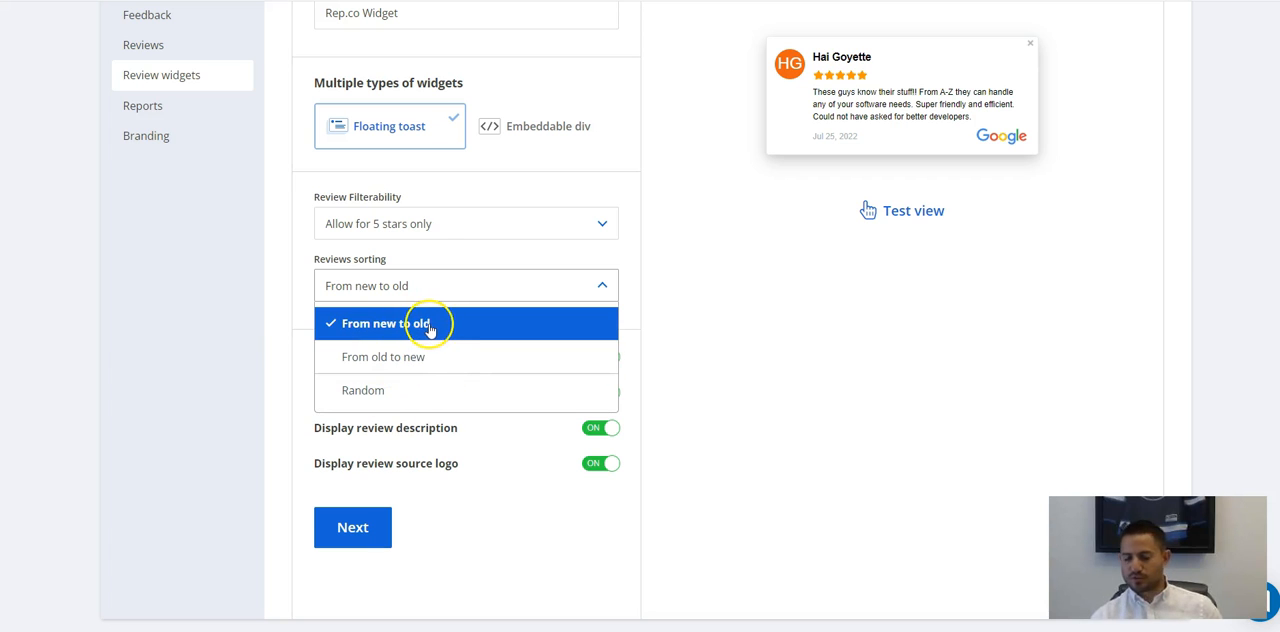
{"action": "left_click", "coordinate": [377, 323]}
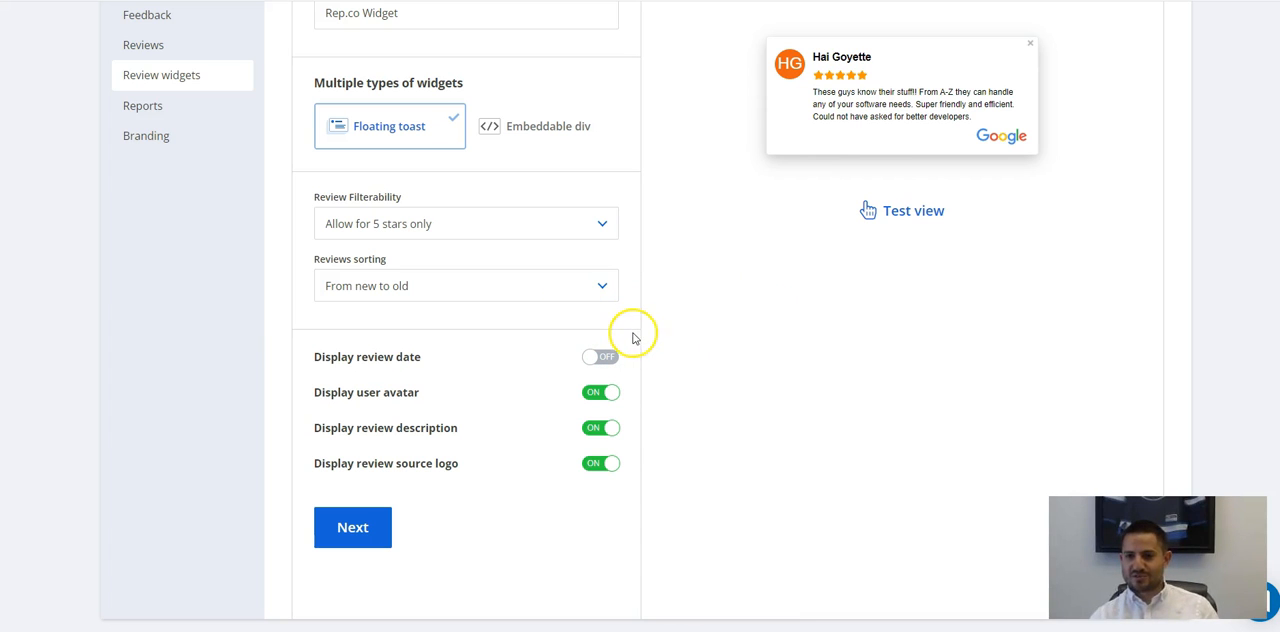
Turn off the user avatar, review description and source logo, and turn them and the review date back on.
{"action": "left_click", "coordinate": [594, 394]}
{"action": "left_click", "coordinate": [600, 430]}
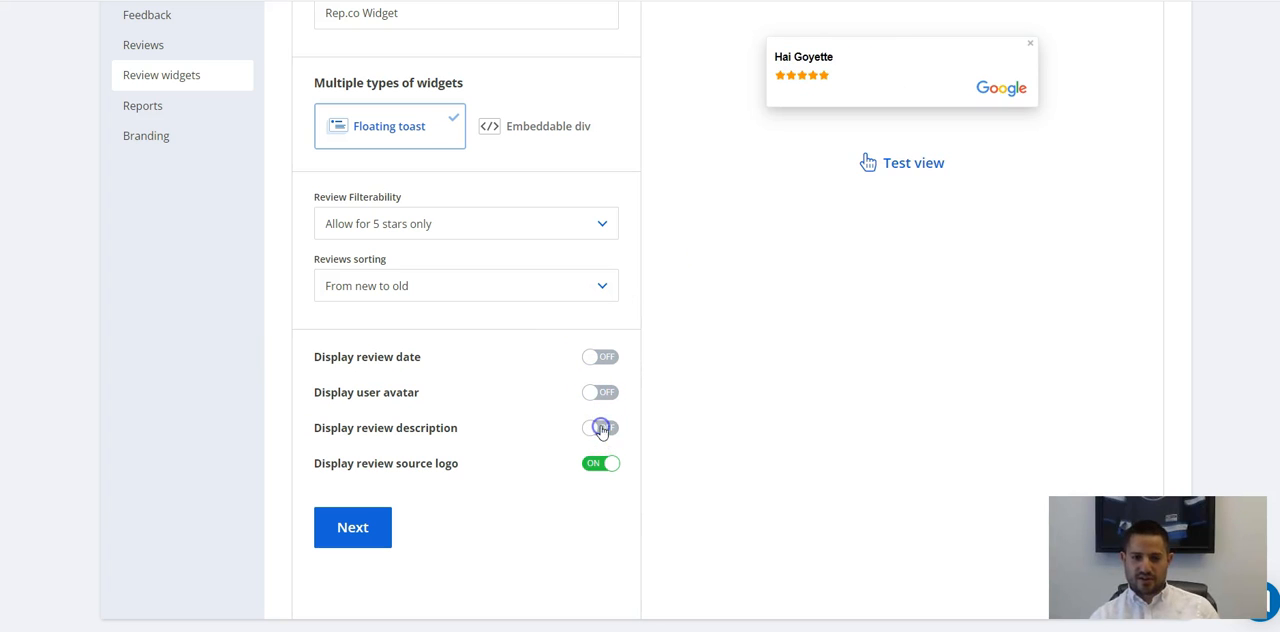
{"action": "left_click", "coordinate": [600, 466]}
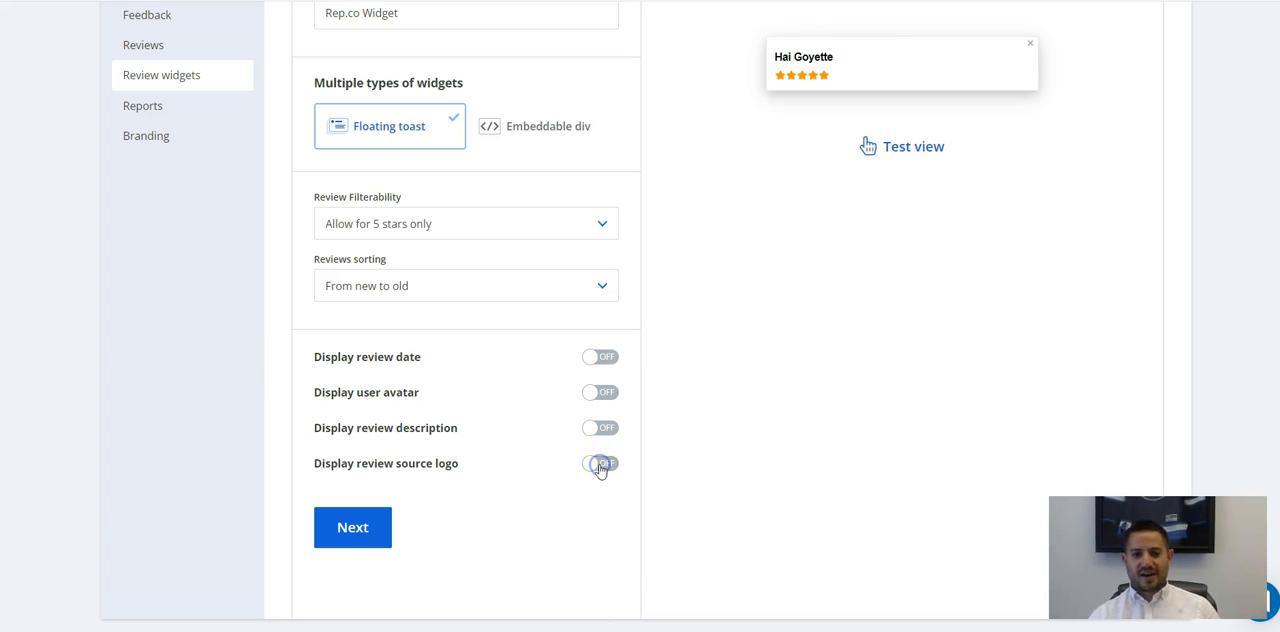
{"action": "left_click", "coordinate": [612, 430]}
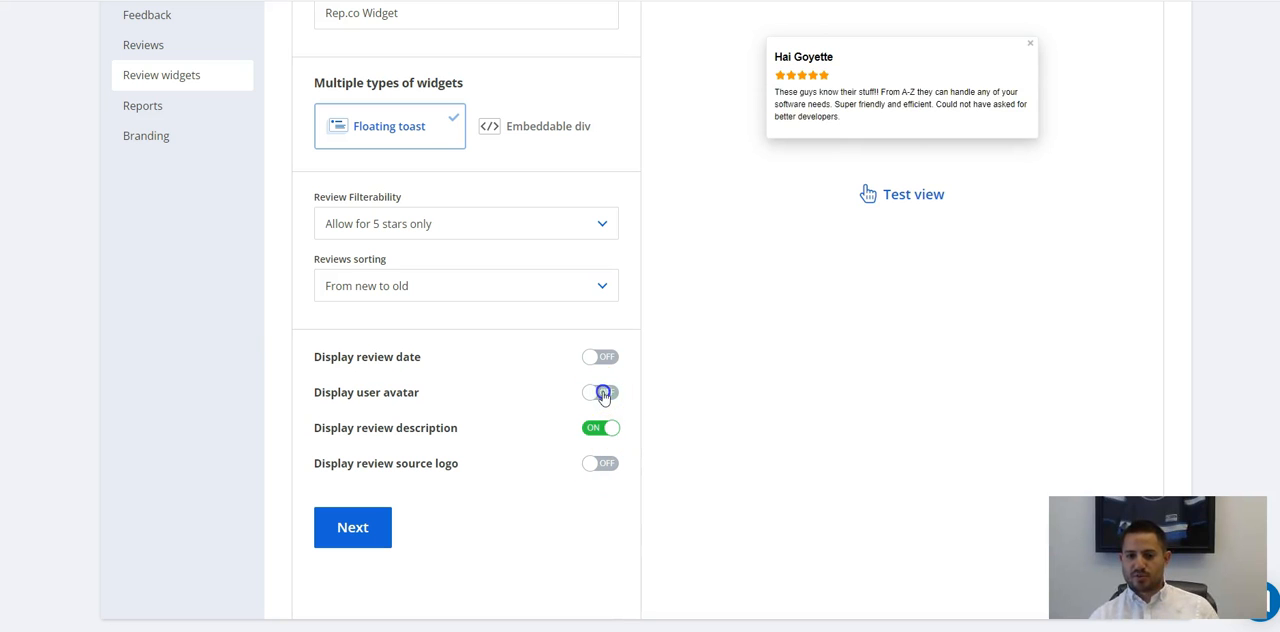
{"action": "left_click", "coordinate": [603, 392]}
{"action": "left_click", "coordinate": [606, 357]}
{"action": "left_click", "coordinate": [597, 465]}
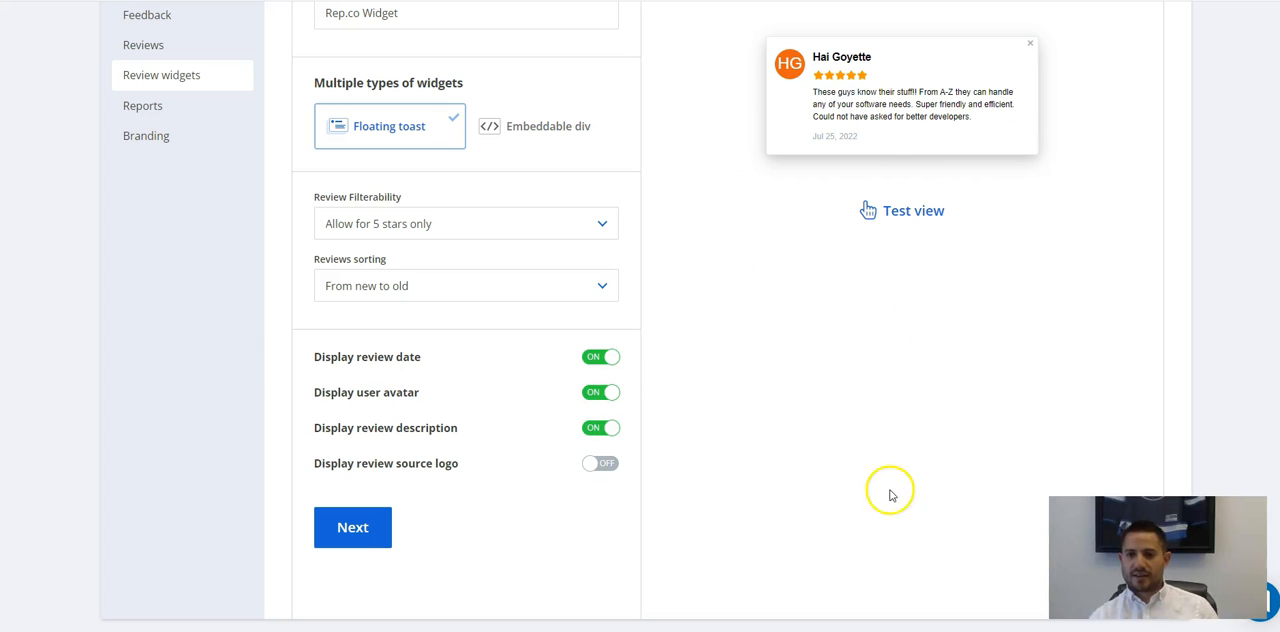
{"action": "left_click", "coordinate": [598, 468]}
In the review sources, try selecting the Google and Facebook profiles of Morgan & Morgan Jackson, MS, and clear both.
{"action": "scroll", "coordinate": [546, 443], "scroll_direction": "up", "scroll_amount": 2}
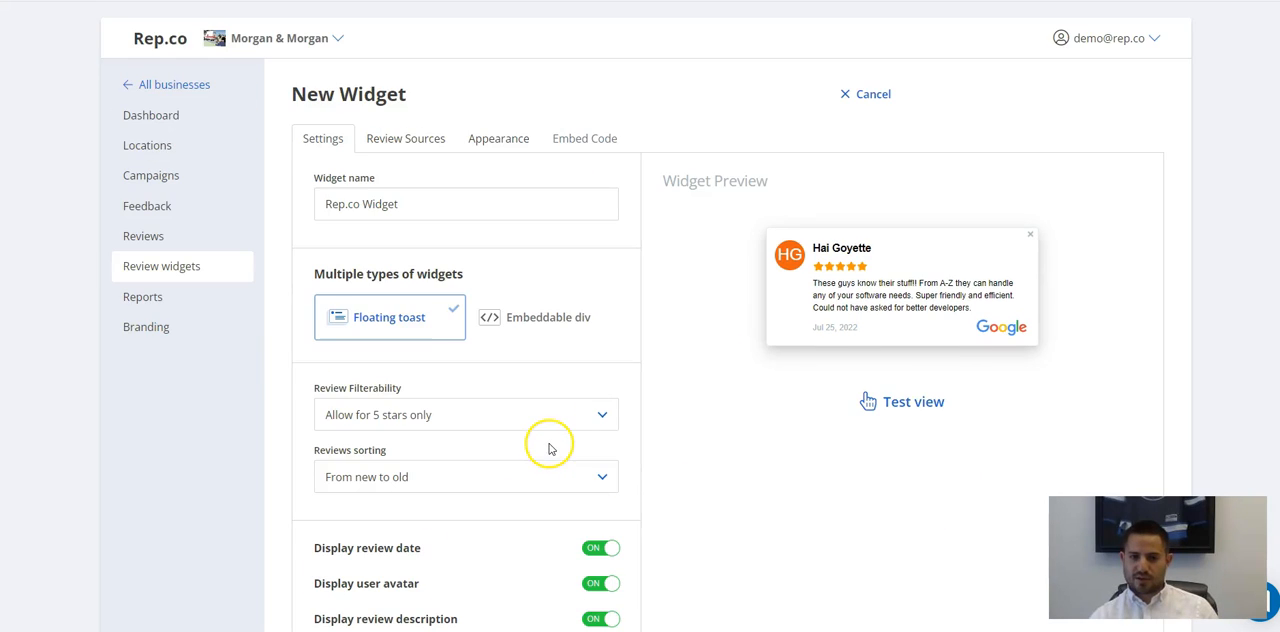
{"action": "scroll", "coordinate": [500, 370], "scroll_direction": "down", "scroll_amount": 2}
{"action": "scroll", "coordinate": [462, 335], "scroll_direction": "up", "scroll_amount": 2}
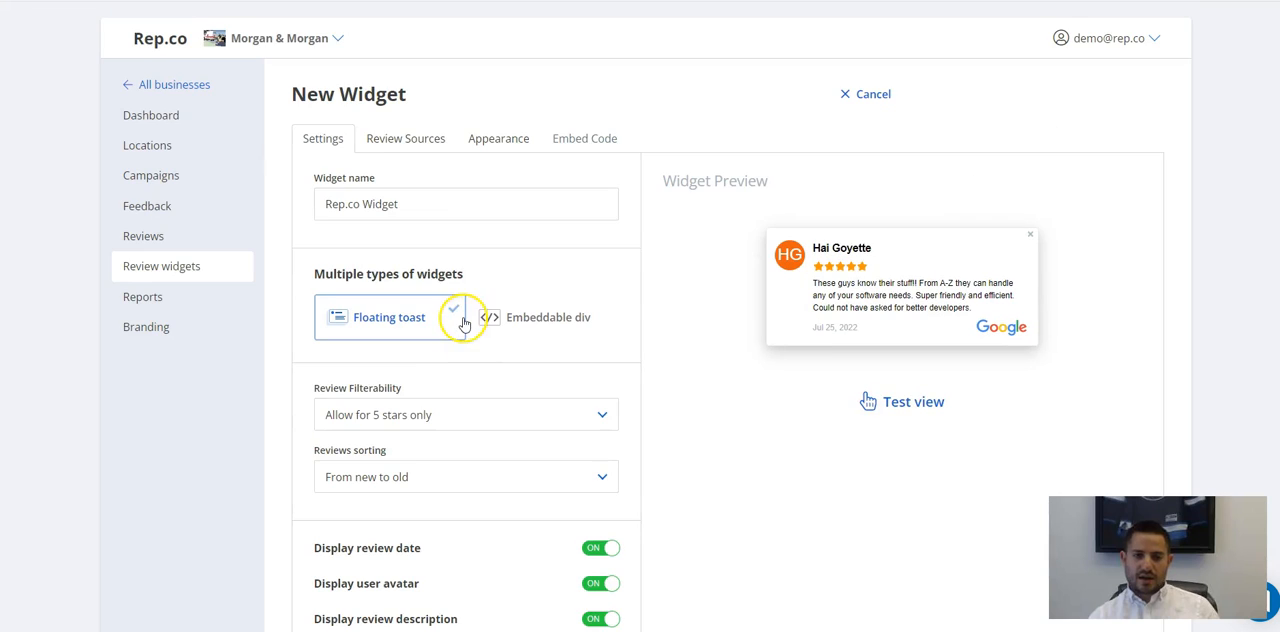
{"action": "left_click", "coordinate": [397, 138]}
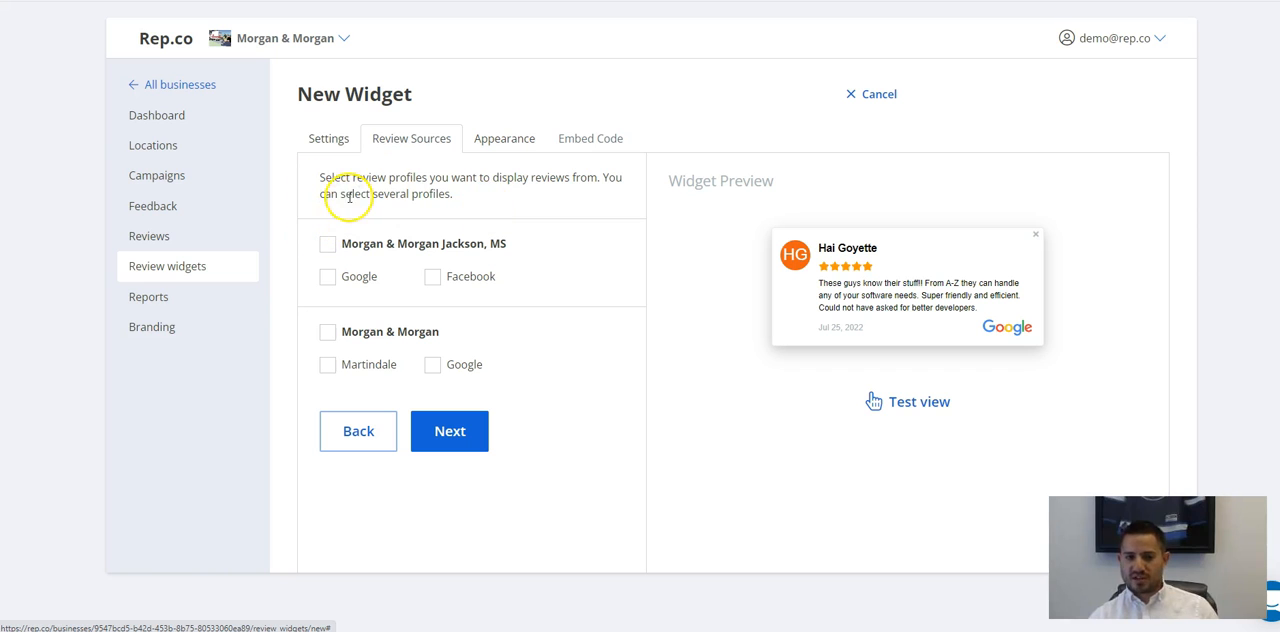
{"action": "left_click", "coordinate": [325, 277]}
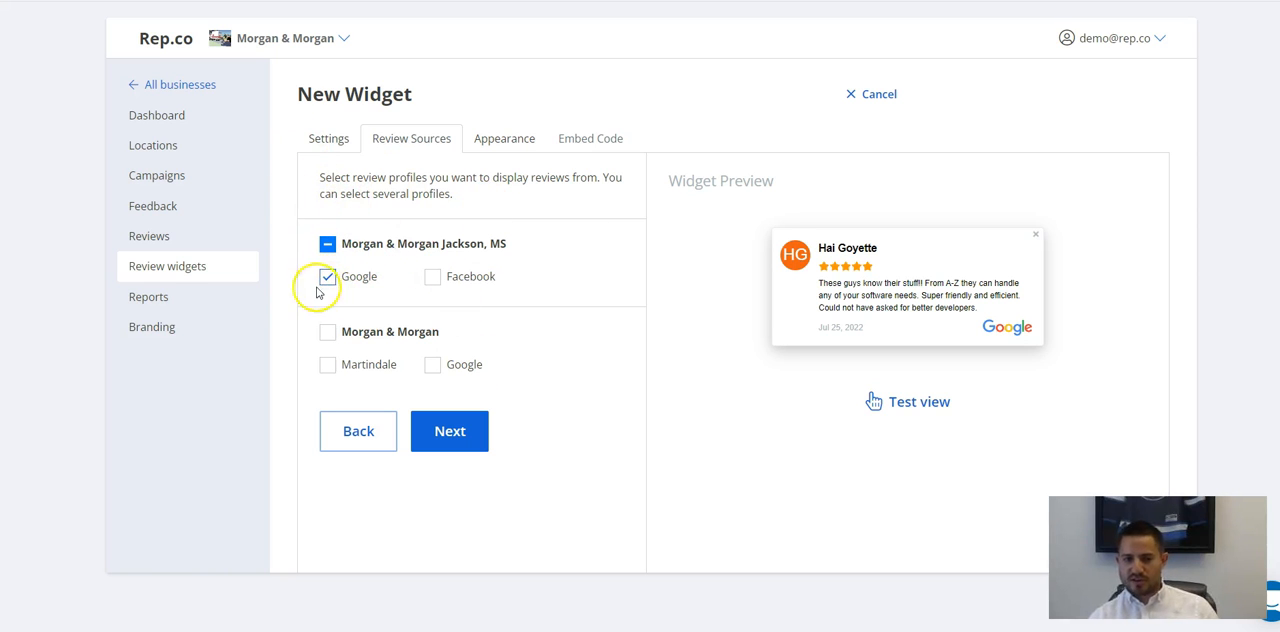
{"action": "left_click", "coordinate": [433, 278]}
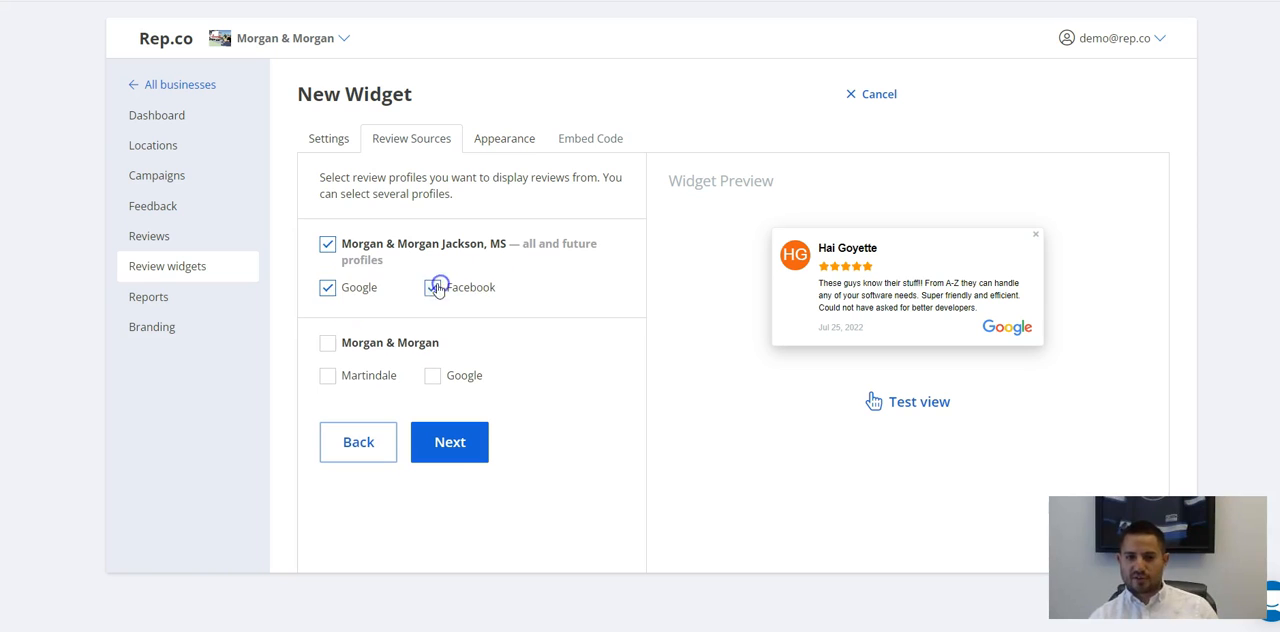
{"action": "left_click", "coordinate": [320, 289]}
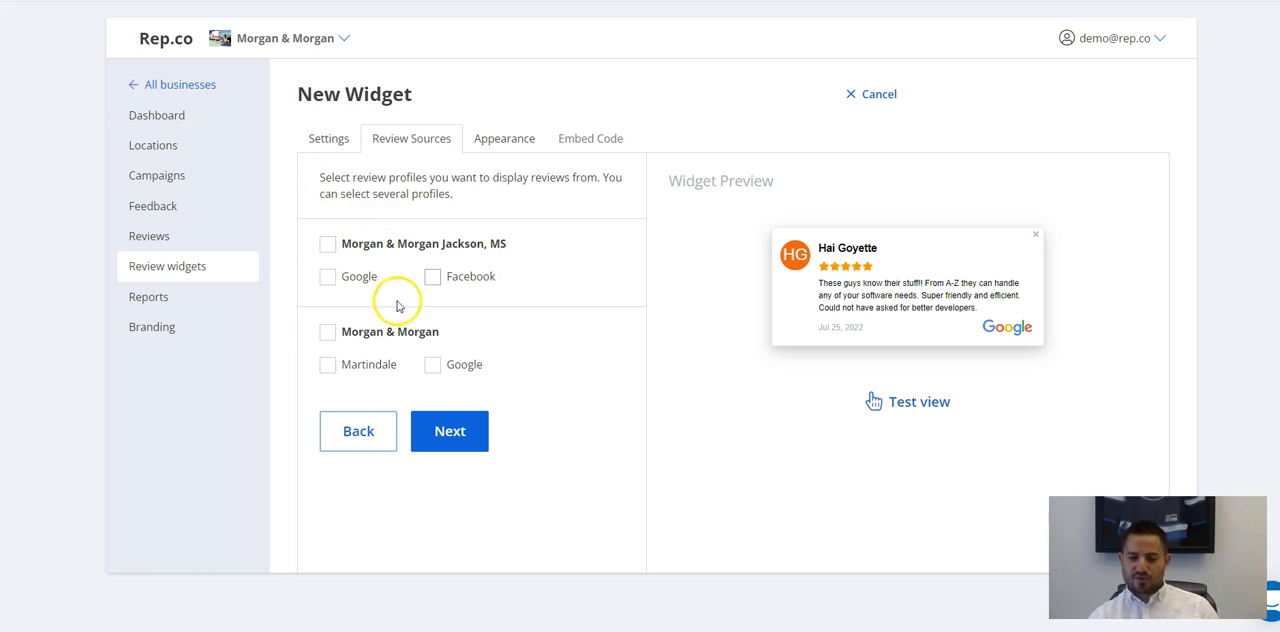
Select all review profiles of both locations and reduce the selection to Google and Facebook of Morgan & Morgan Jackson, MS.
{"action": "left_click", "coordinate": [328, 244]}
{"action": "left_click", "coordinate": [328, 344]}
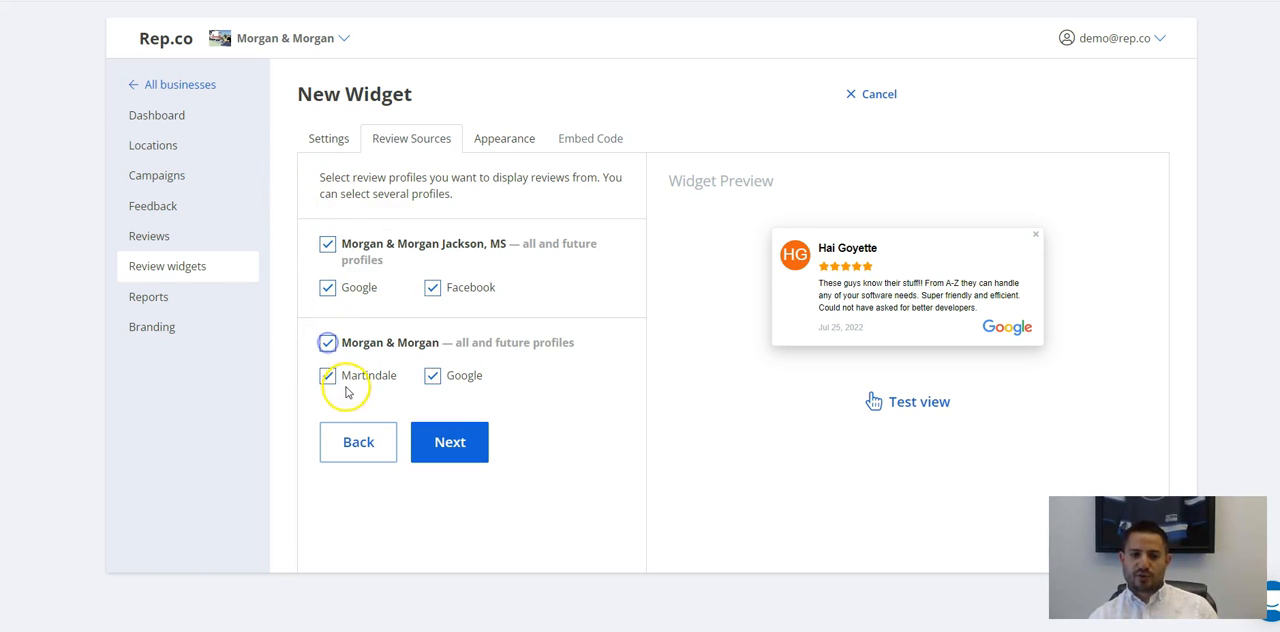
{"action": "left_click", "coordinate": [432, 288]}
{"action": "left_click", "coordinate": [432, 366]}
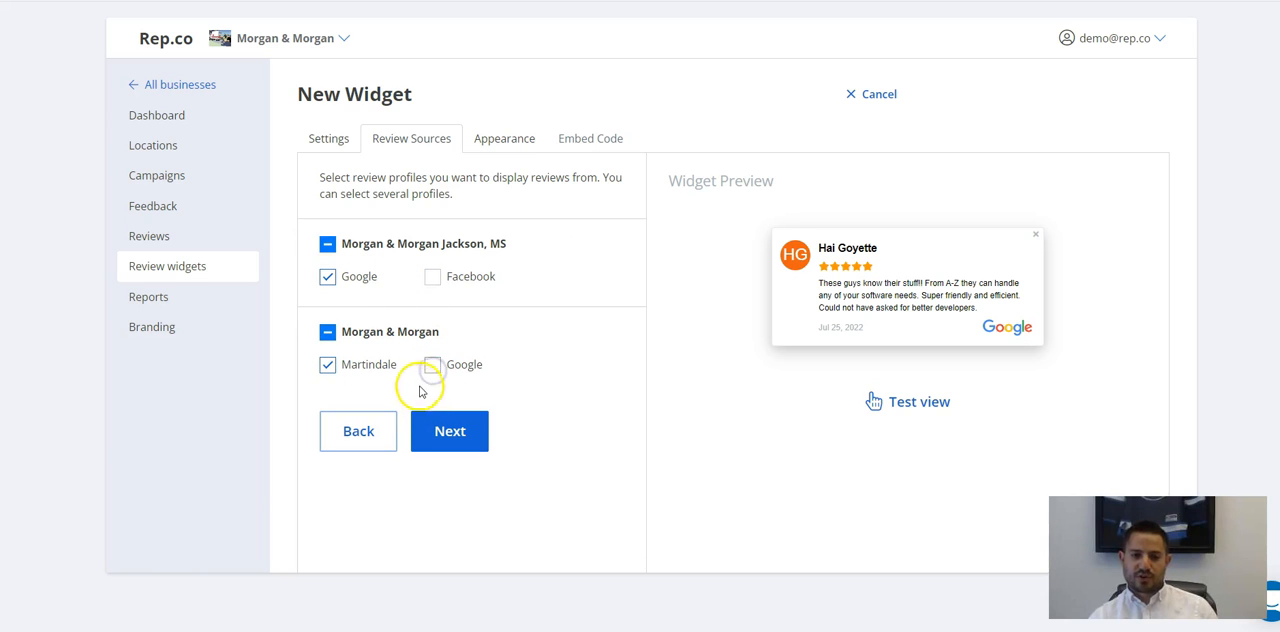
{"action": "left_click", "coordinate": [328, 365]}
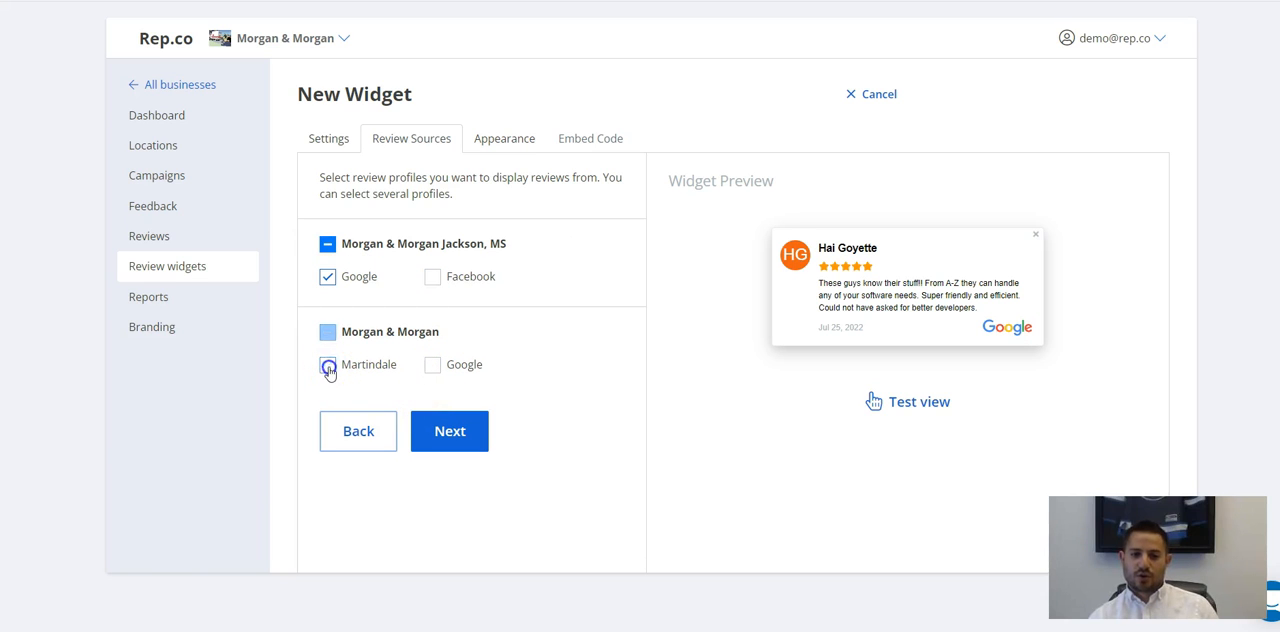
{"action": "left_click", "coordinate": [432, 276]}
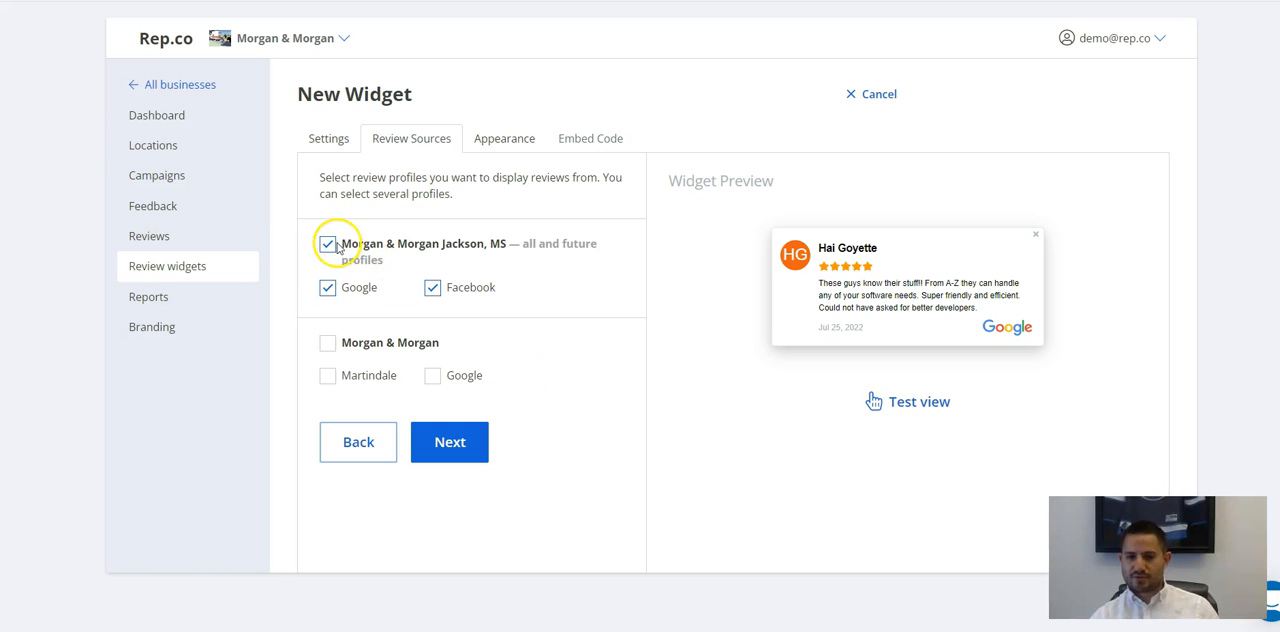
Open the widget's appearance settings and switch the theme to Dark mode.
{"action": "left_click", "coordinate": [504, 137]}
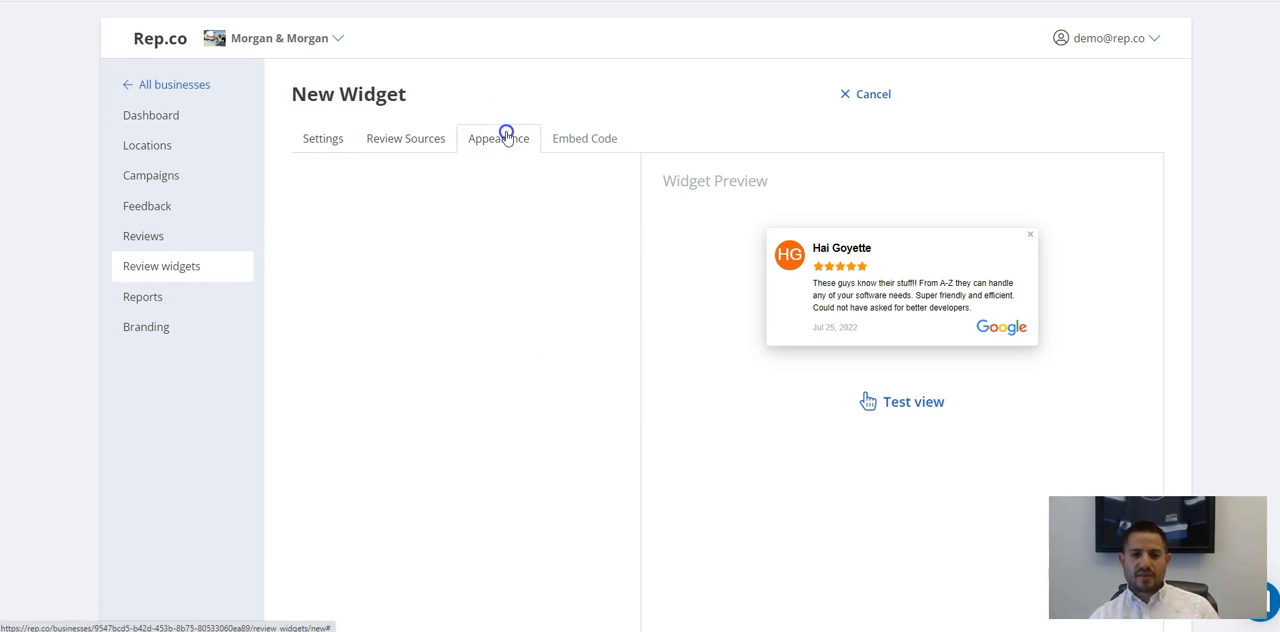
{"action": "scroll", "coordinate": [350, 229], "scroll_direction": "down", "scroll_amount": 1}
{"action": "scroll", "coordinate": [364, 228], "scroll_direction": "up", "scroll_amount": 1}
{"action": "left_click", "coordinate": [470, 230]}
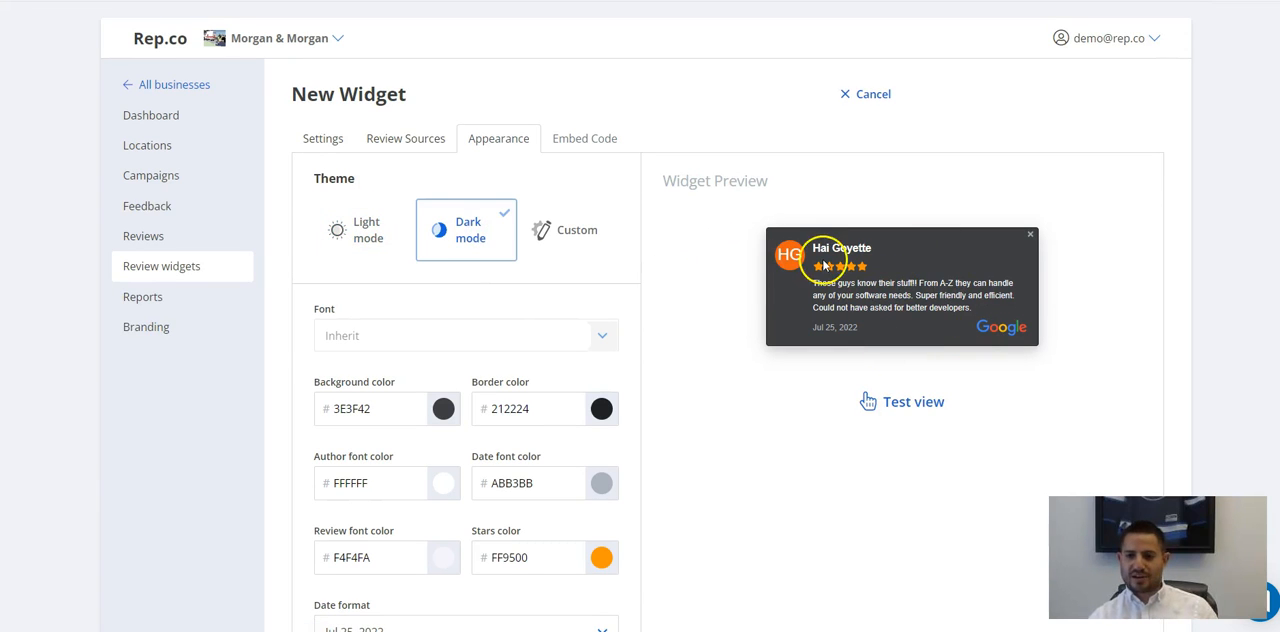
{"action": "scroll", "coordinate": [709, 297], "scroll_direction": "down", "scroll_amount": 2}
{"action": "scroll", "coordinate": [690, 295], "scroll_direction": "up", "scroll_amount": 1}
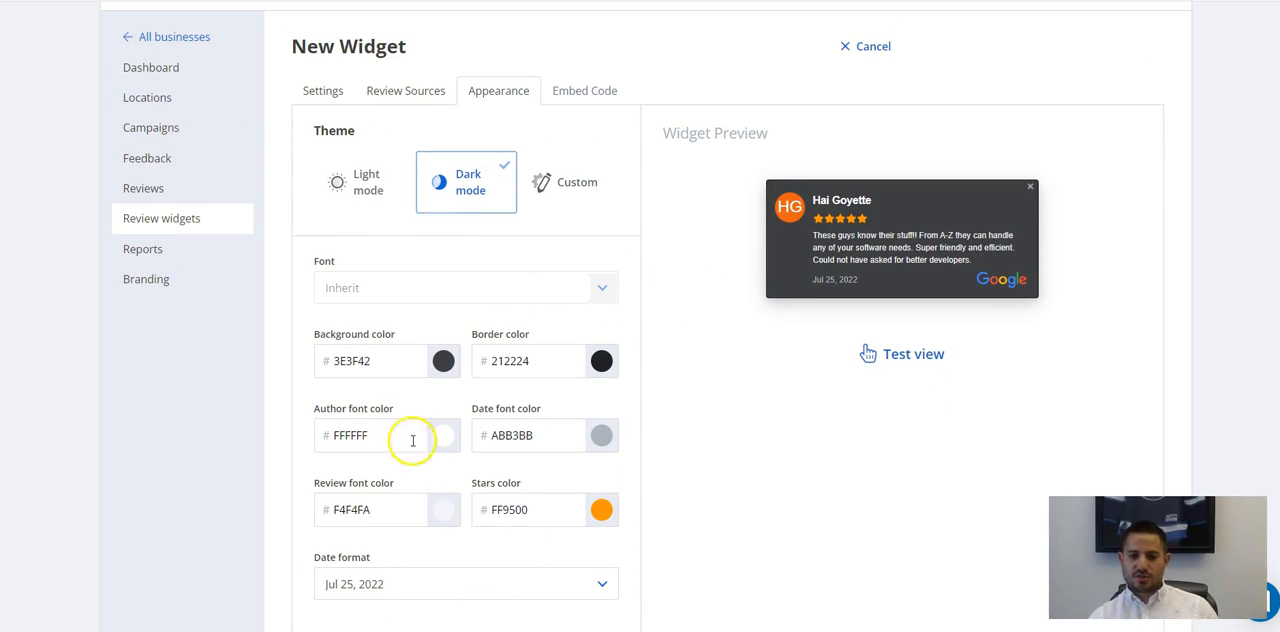
Try the 2022.07.25 date format for the reviews and set it back to Jul 25, 2022.
{"action": "left_click", "coordinate": [528, 588]}
{"action": "left_click", "coordinate": [491, 540]}
{"action": "left_click", "coordinate": [474, 575]}
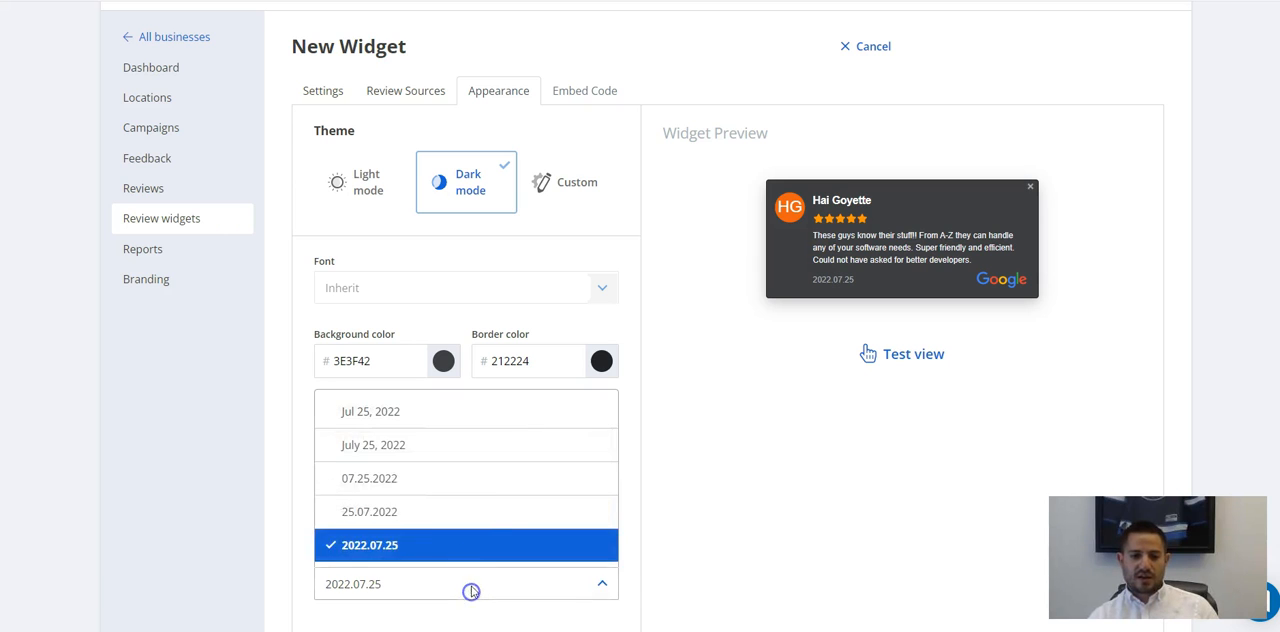
{"action": "left_click", "coordinate": [486, 414]}
{"action": "scroll", "coordinate": [493, 416], "scroll_direction": "up", "scroll_amount": 1}
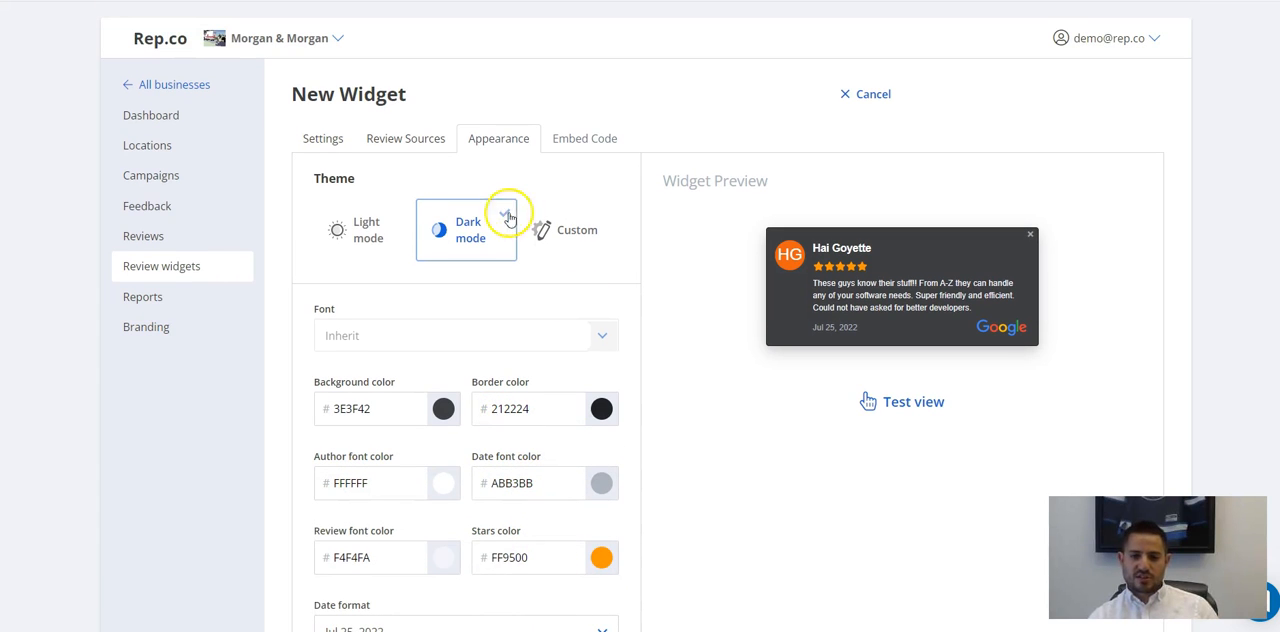
Switch the widget to the Custom theme and set the author font color to red, f00000.
{"action": "left_click", "coordinate": [570, 231]}
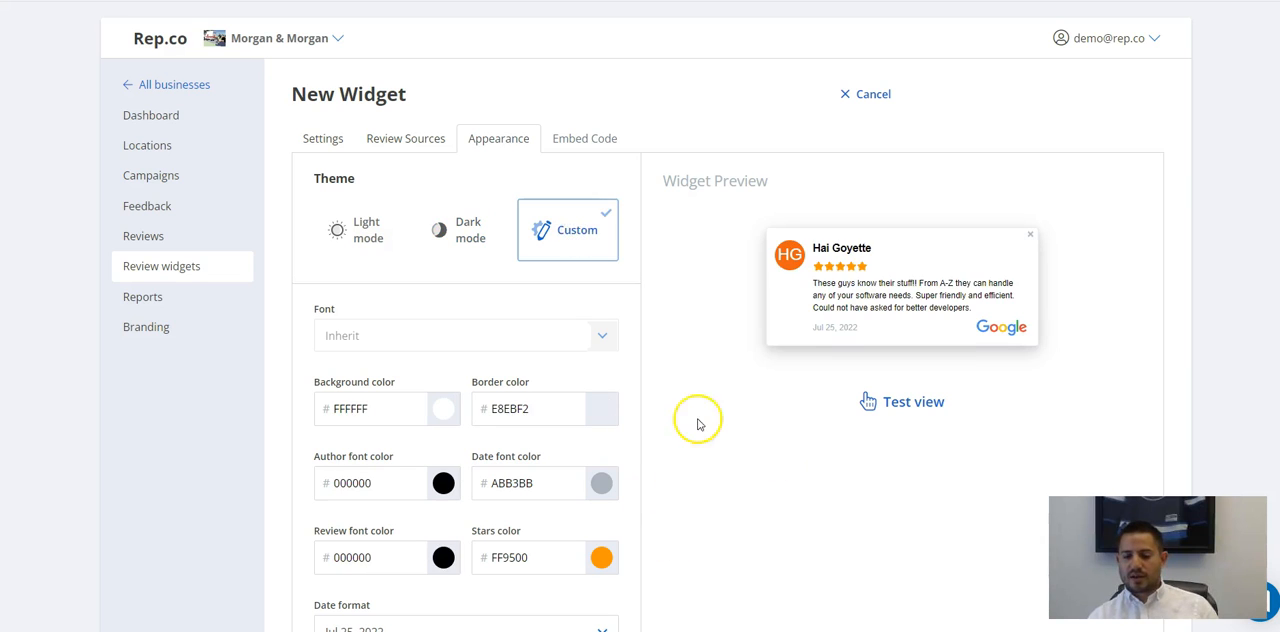
{"action": "scroll", "coordinate": [690, 415], "scroll_direction": "down", "scroll_amount": 3}
{"action": "left_click", "coordinate": [443, 346]}
{"action": "left_click_drag", "start_coordinate": [508, 434], "coordinate": [584, 382]}
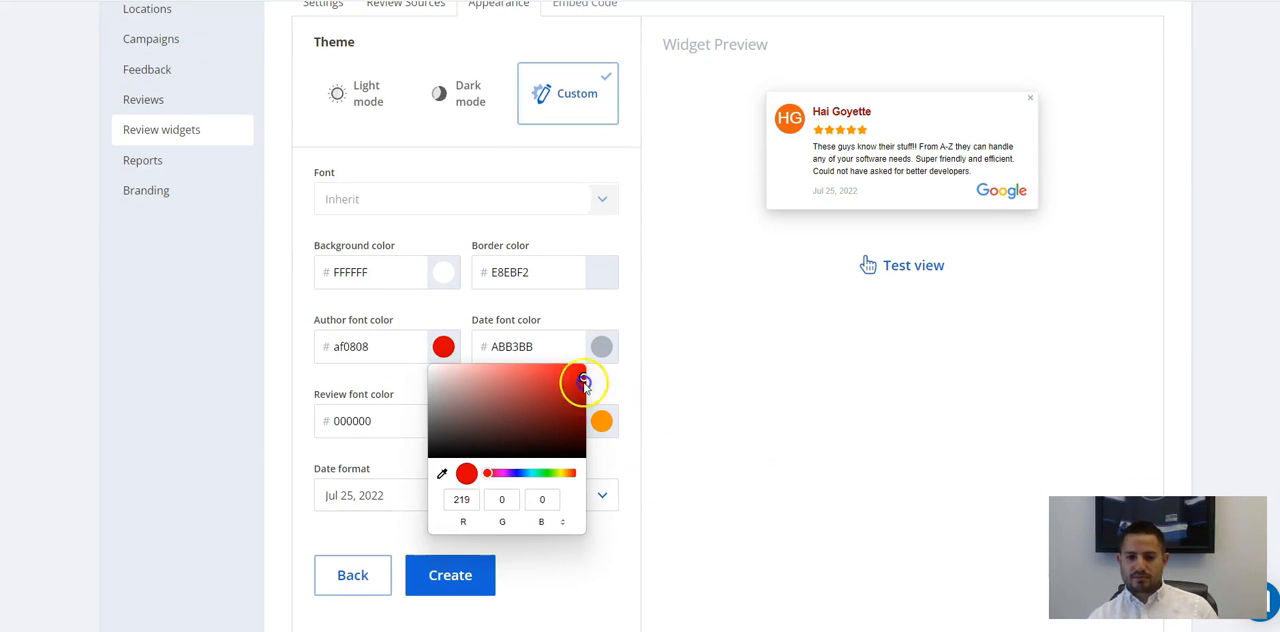
Set the widget's background color to dark brown 682c2c and the date font color to blue 0078f0.
{"action": "left_click", "coordinate": [443, 272]}
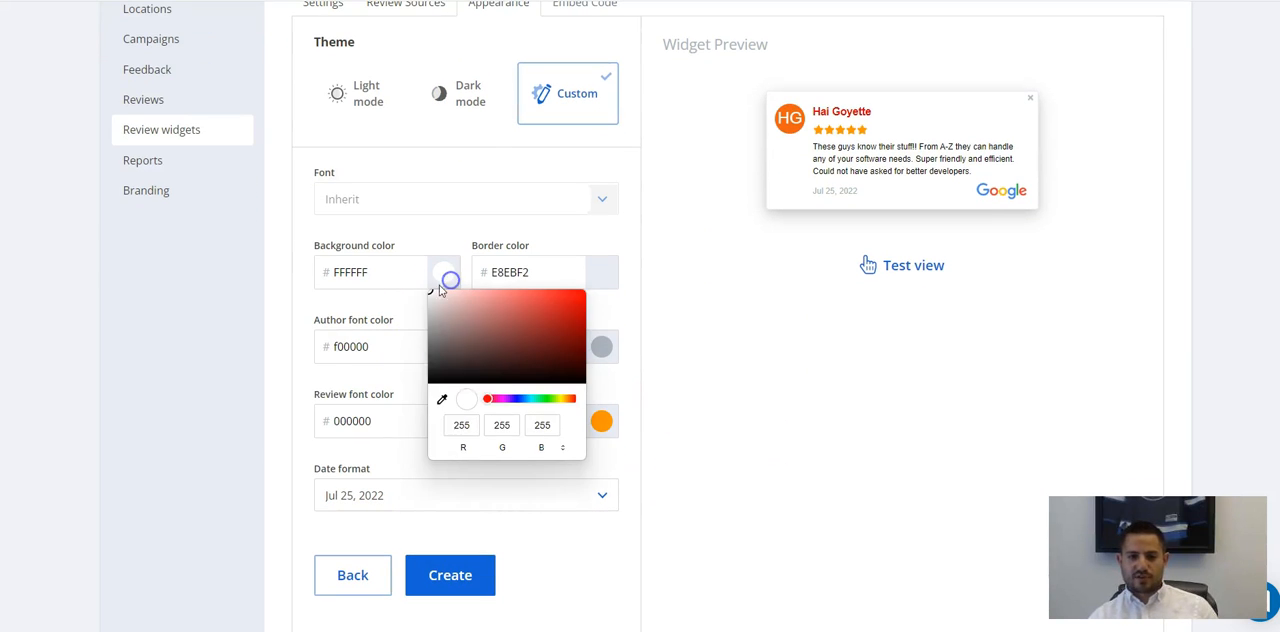
{"action": "left_click", "coordinate": [518, 344]}
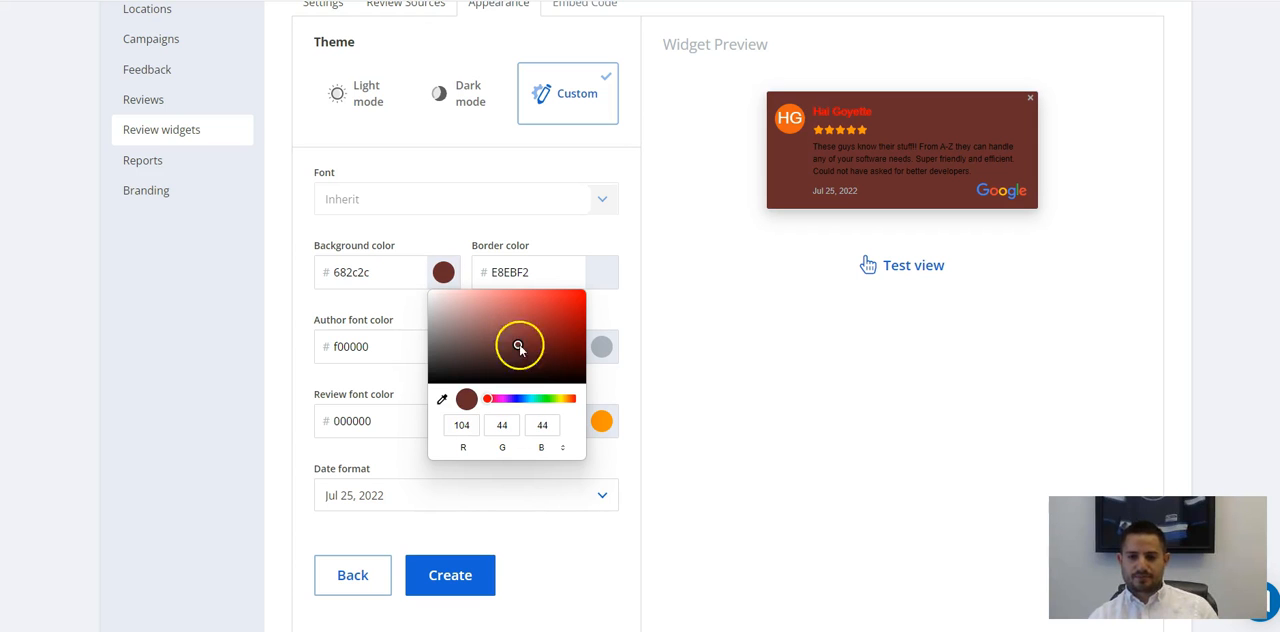
{"action": "left_click", "coordinate": [603, 346]}
{"action": "left_click", "coordinate": [745, 371]}
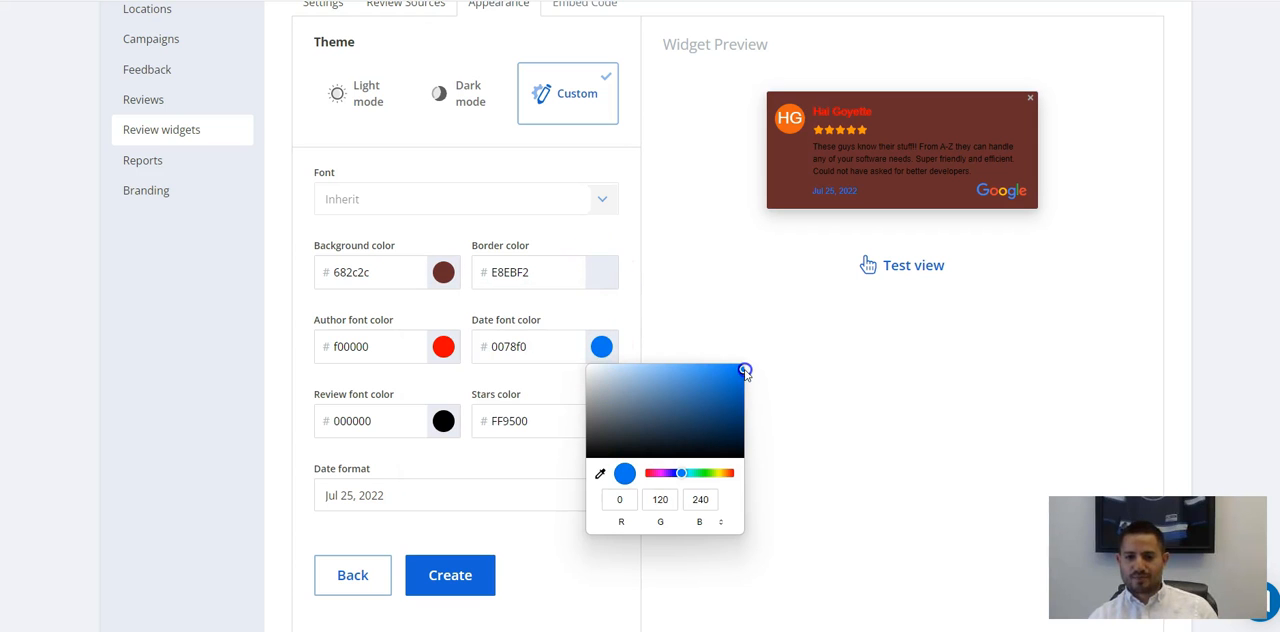
Set the widget's border color to grey 7e8391 and the stars color to pink ff006f.
{"action": "left_click", "coordinate": [594, 272]}
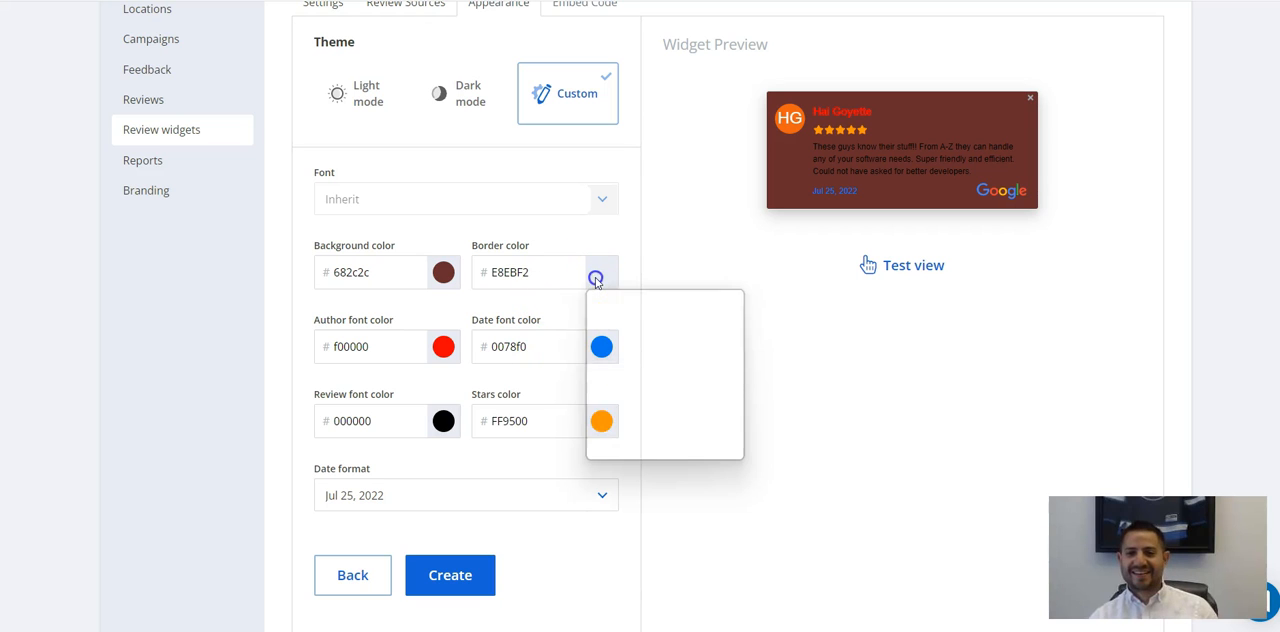
{"action": "left_click_drag", "start_coordinate": [645, 373], "coordinate": [607, 330]}
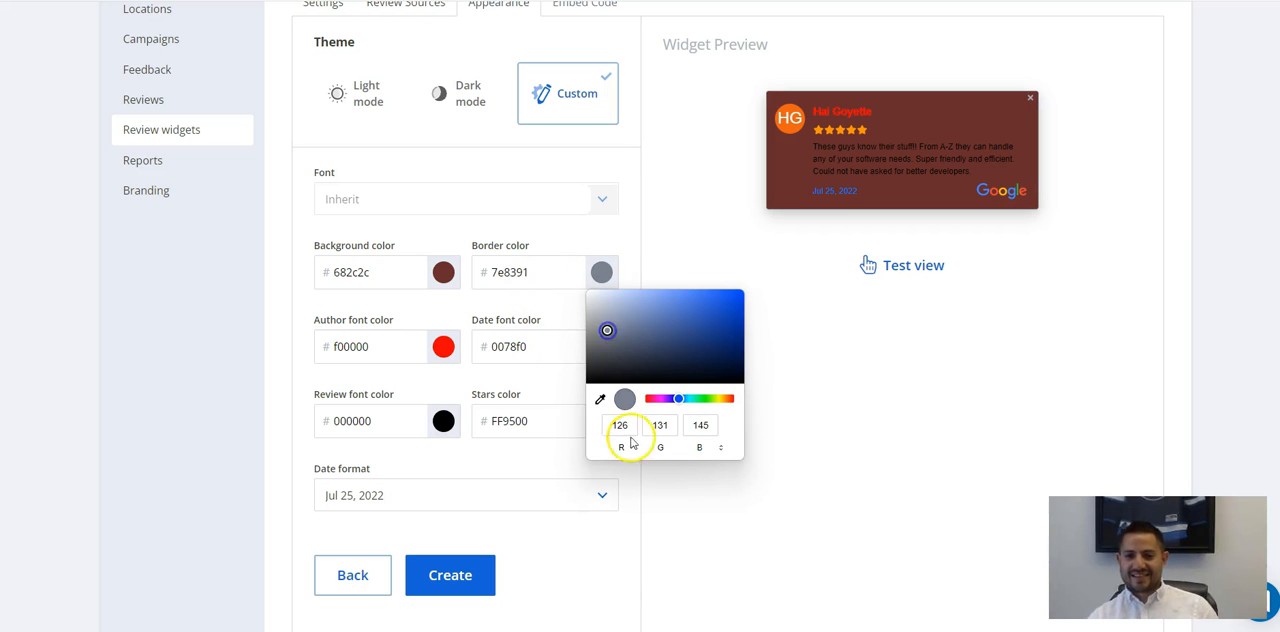
{"action": "left_click", "coordinate": [746, 297]}
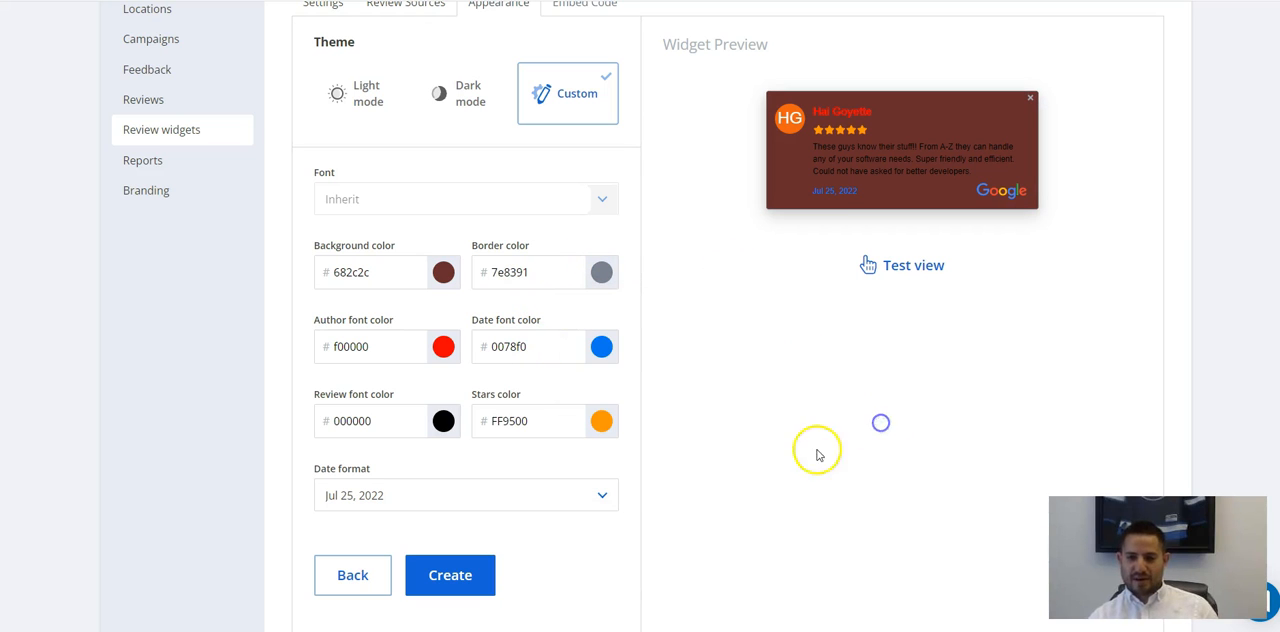
{"action": "left_click", "coordinate": [601, 422]}
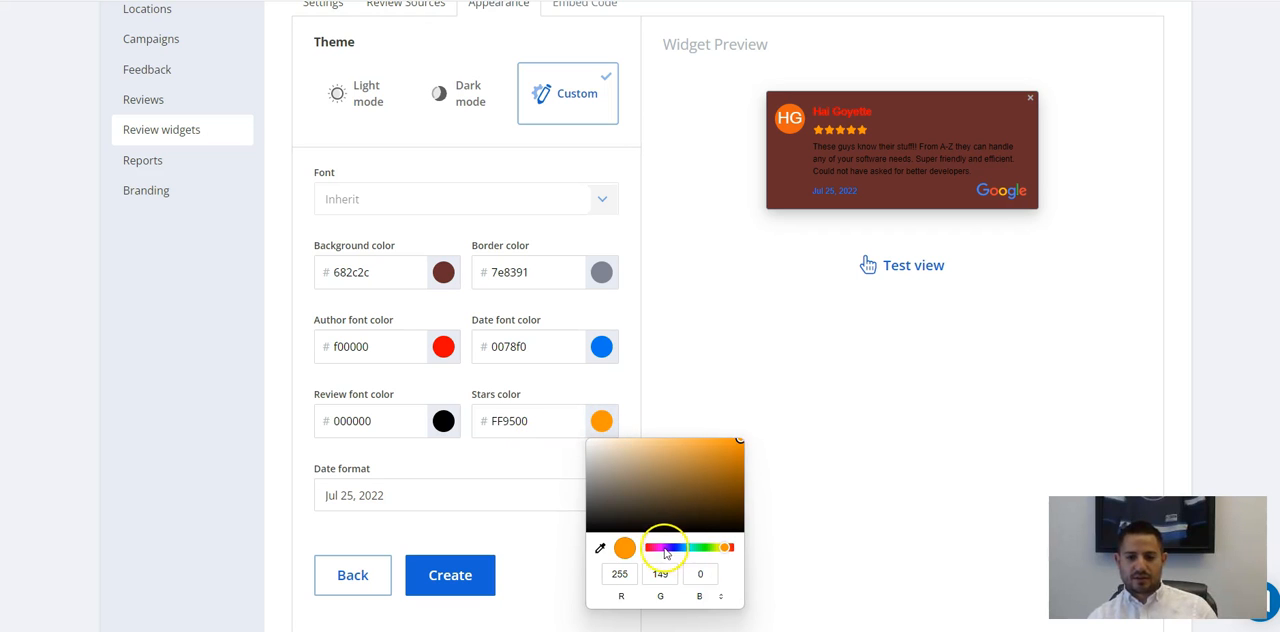
{"action": "left_click_drag", "start_coordinate": [665, 552], "coordinate": [653, 550]}
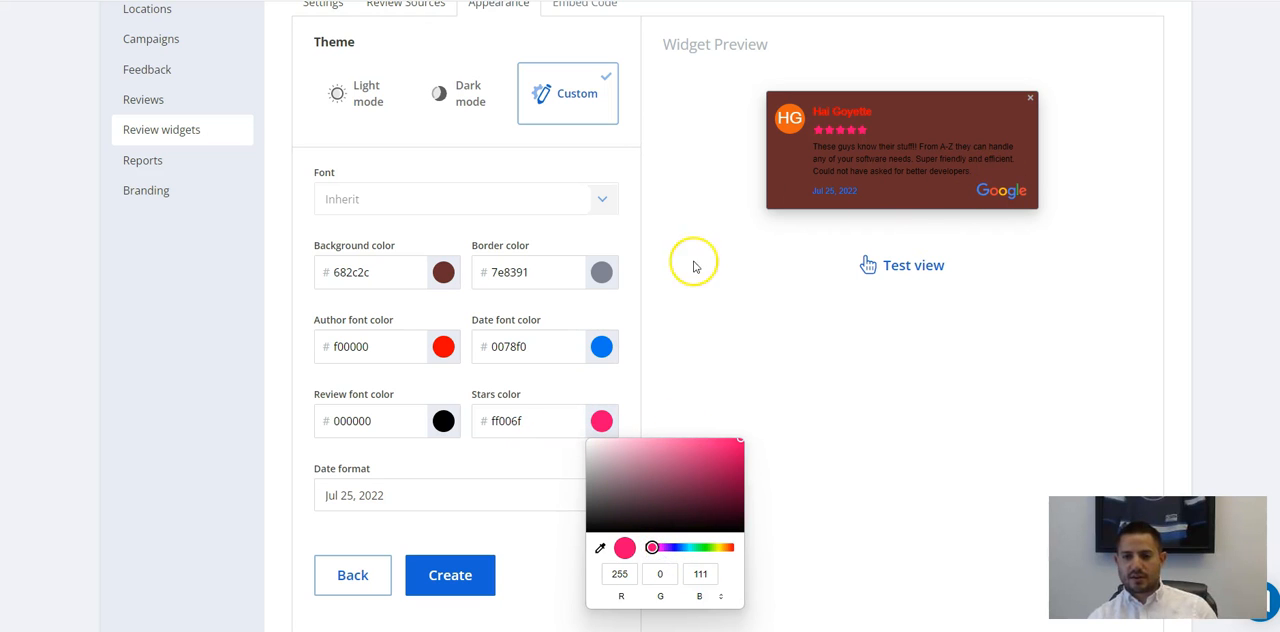
{"action": "left_click", "coordinate": [731, 263]}
Create the widget with its current configuration to generate the embed code.
{"action": "scroll", "coordinate": [675, 323], "scroll_direction": "up", "scroll_amount": 3}
{"action": "left_click", "coordinate": [576, 130]}
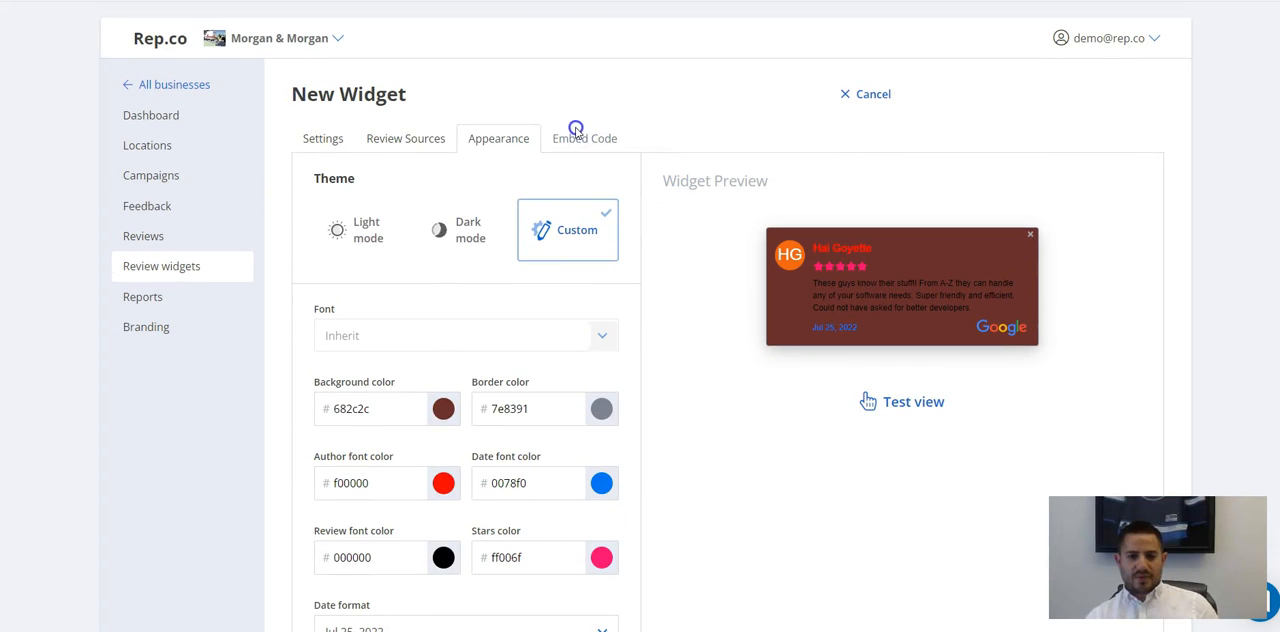
{"action": "scroll", "coordinate": [591, 266], "scroll_direction": "down", "scroll_amount": 3}
{"action": "left_click", "coordinate": [490, 526]}
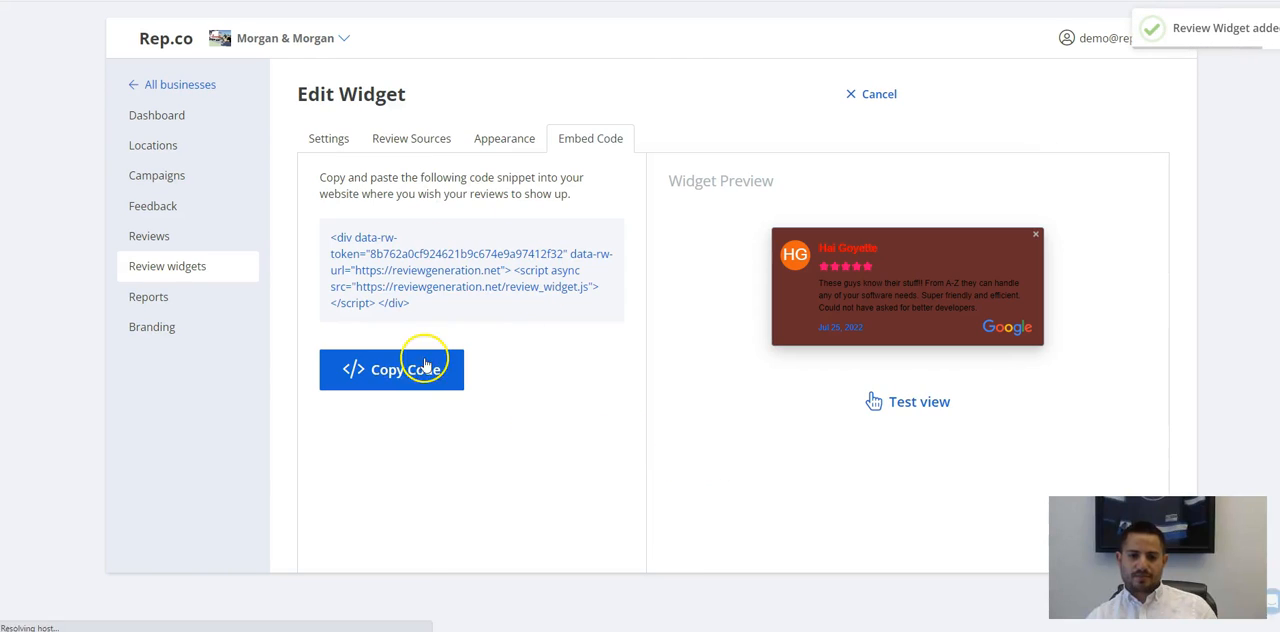
Select the complete embed code snippet of the new widget.
{"action": "left_click_drag", "start_coordinate": [445, 306], "coordinate": [289, 171]}
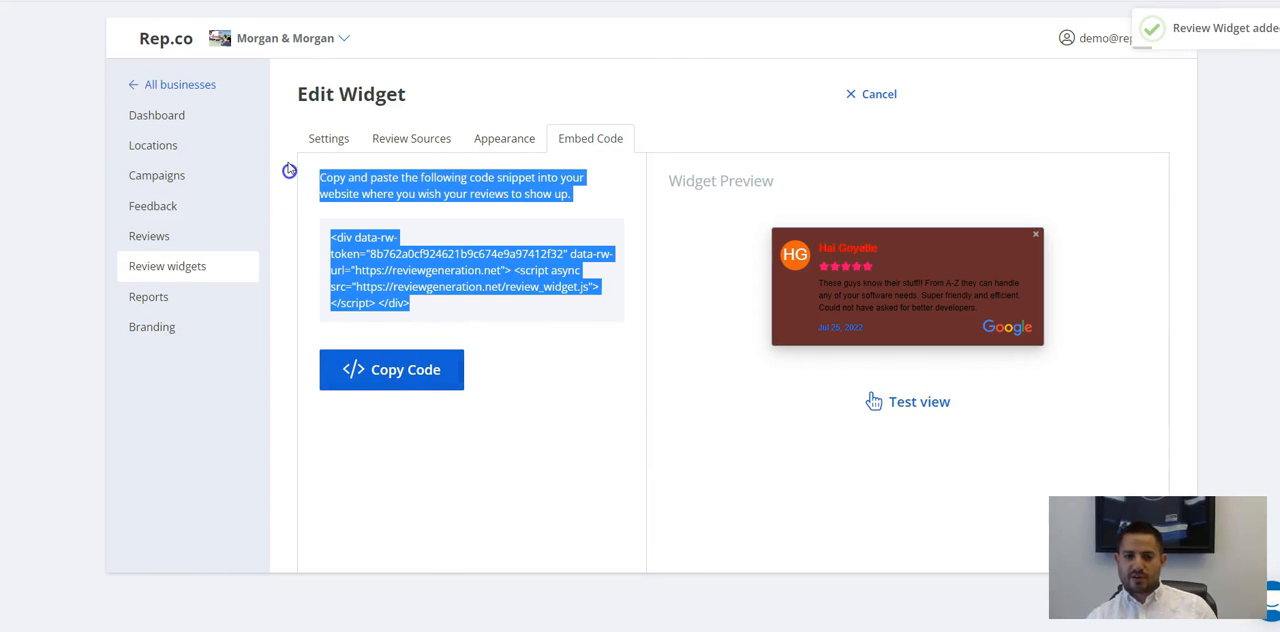
{"action": "left_click", "coordinate": [381, 254]}
{"action": "triple_click", "coordinate": [366, 256]}
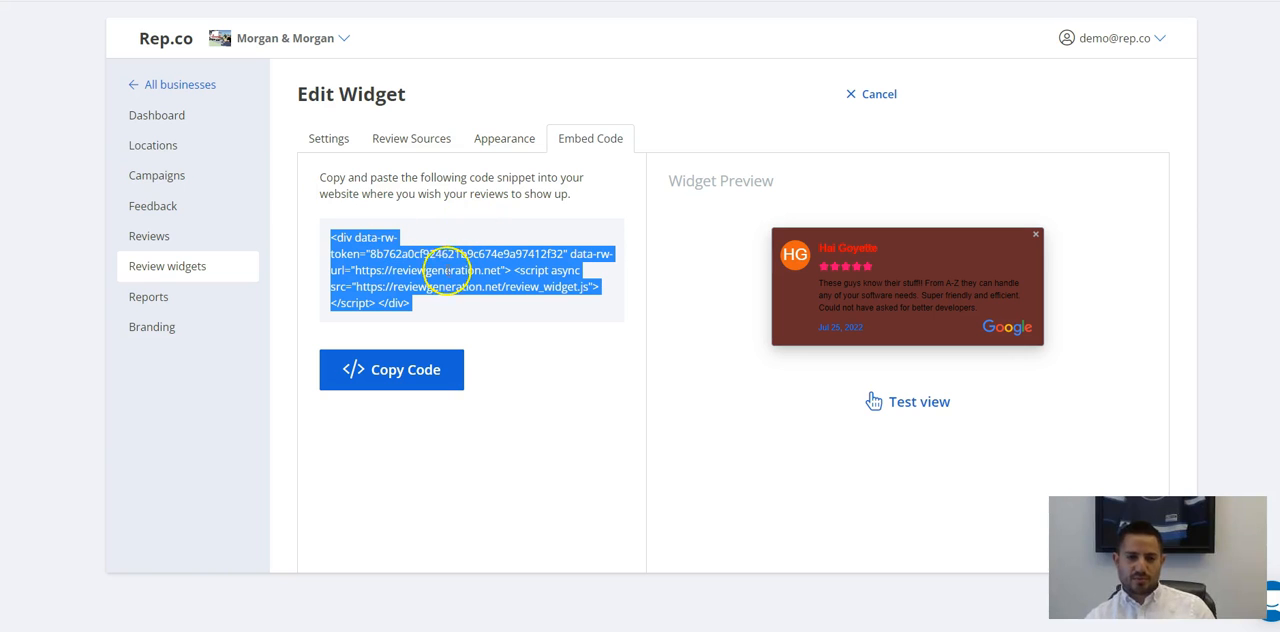
Return to the saved widget's general settings and review its type, filterability, sorting and display options.
{"action": "left_click", "coordinate": [415, 138]}
{"action": "left_click", "coordinate": [329, 138]}
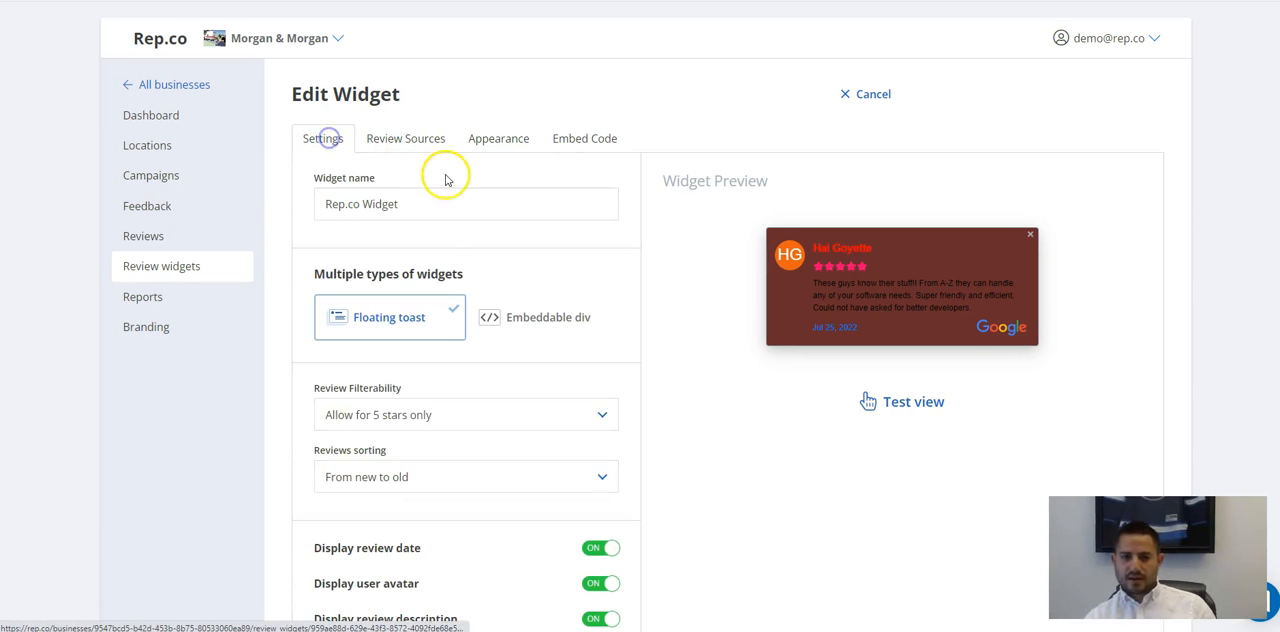
{"action": "scroll", "coordinate": [491, 349], "scroll_direction": "down", "scroll_amount": 2}
{"action": "scroll", "coordinate": [500, 345], "scroll_direction": "up", "scroll_amount": 2}
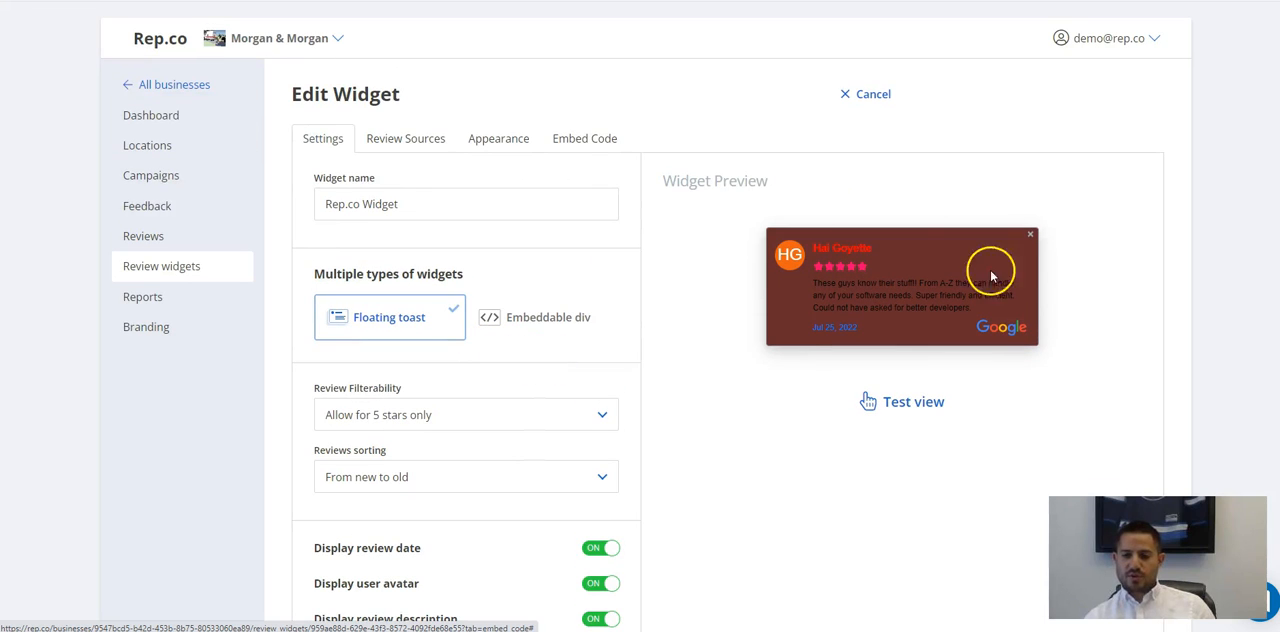